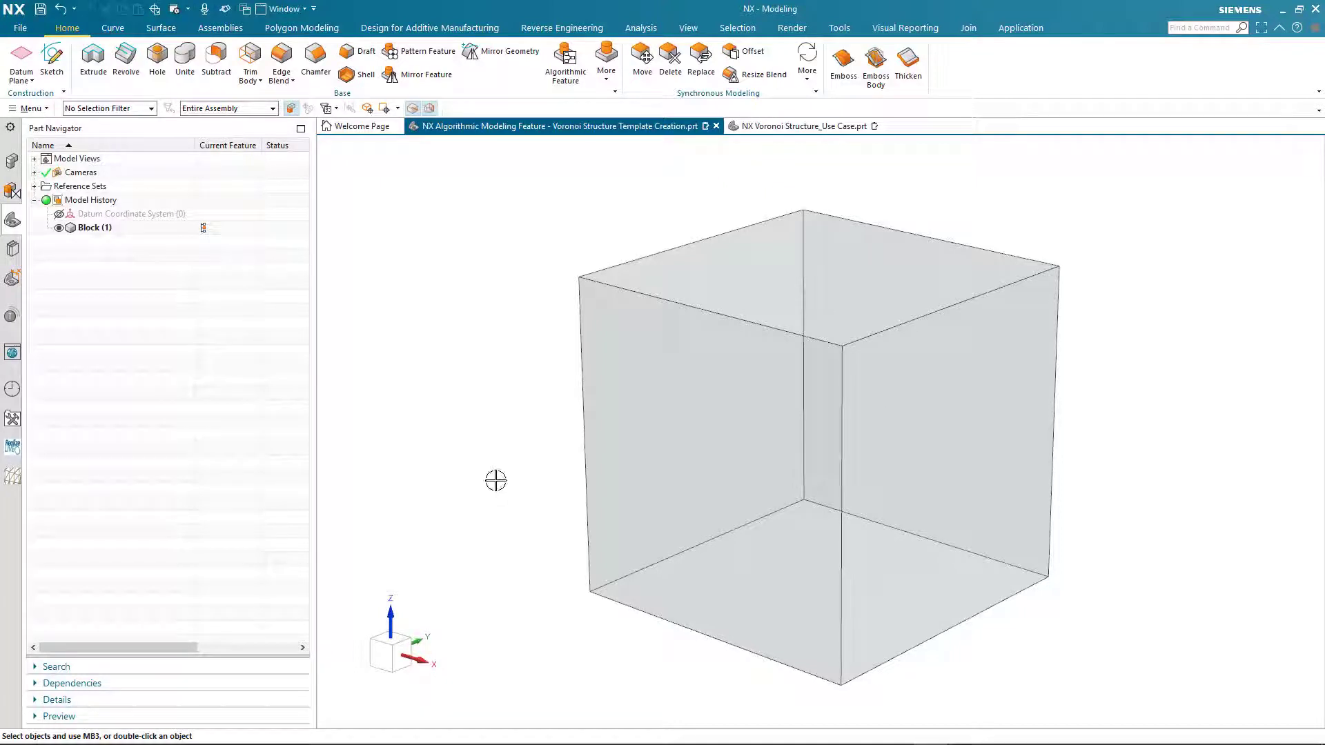
Step: Start a new Algorithmic Feature rule and insert a Select Body node on the left side of the canvas
click(567, 84)
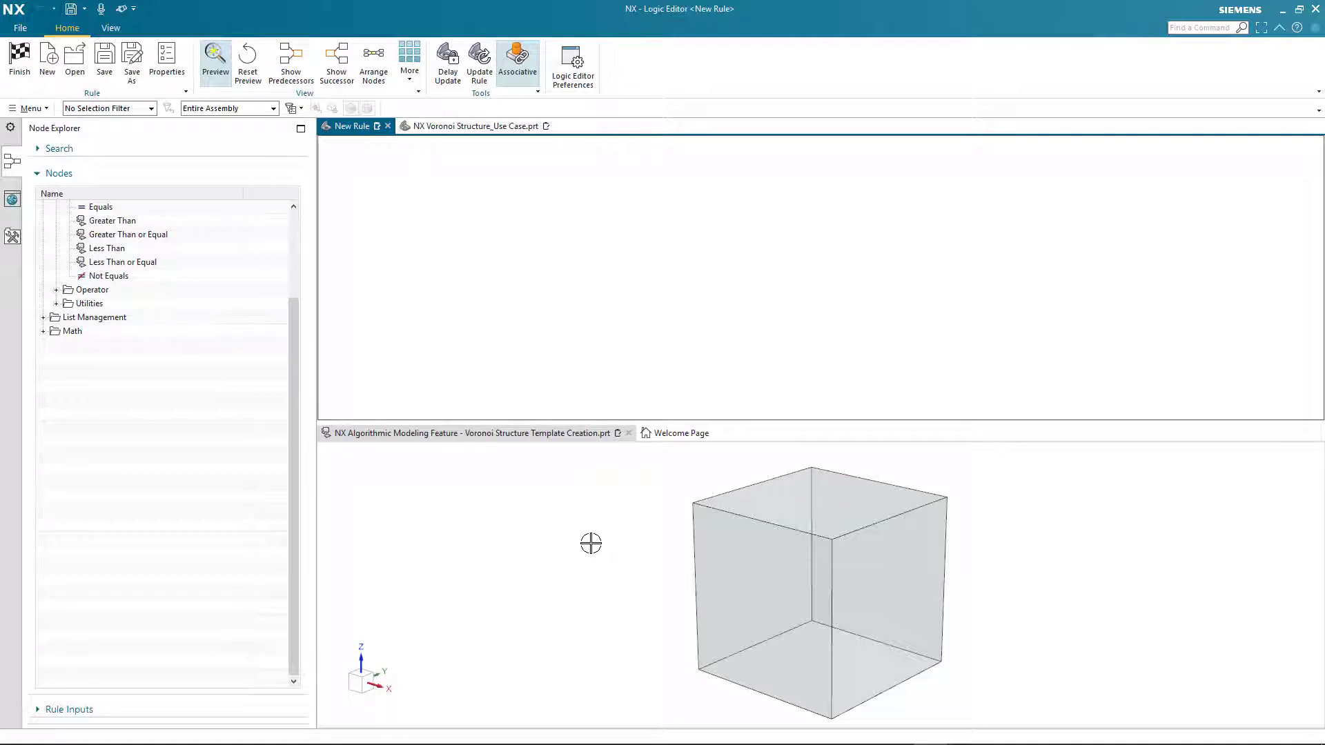
drag(297, 556, 305, 432)
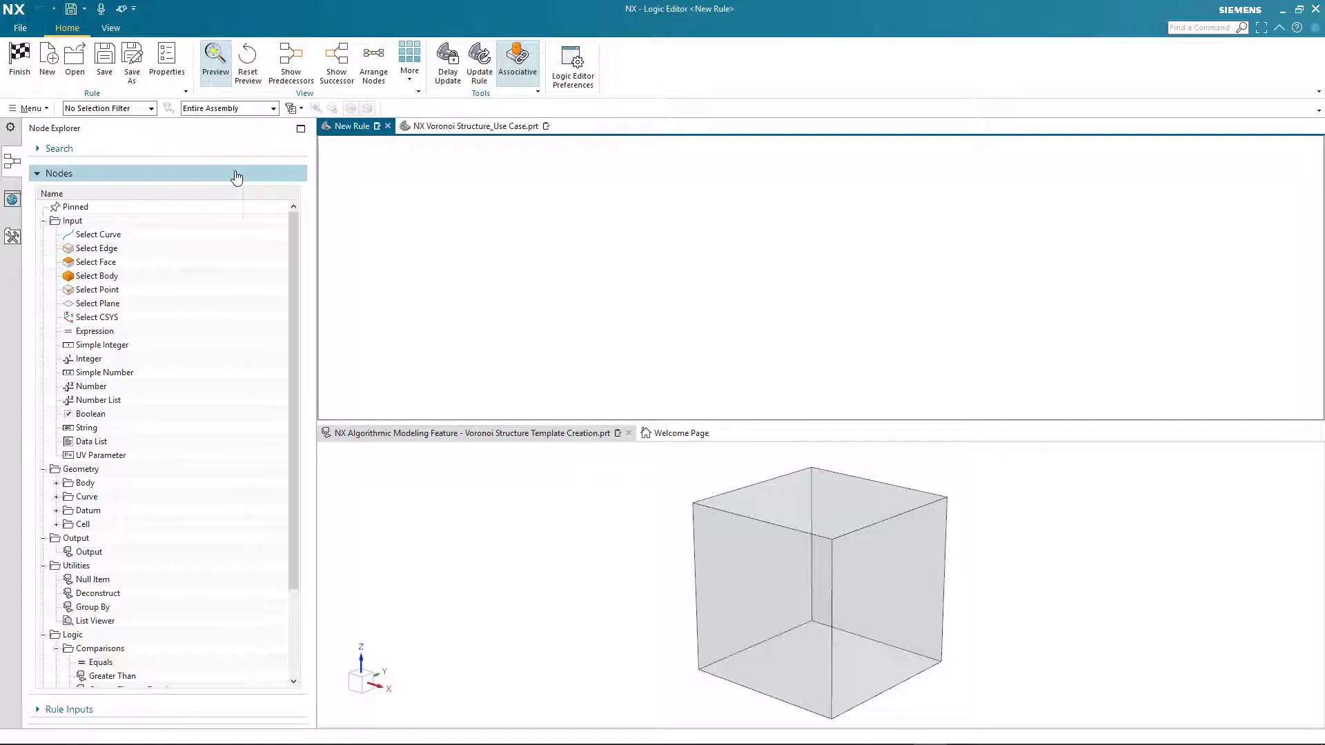
right_click(128, 281)
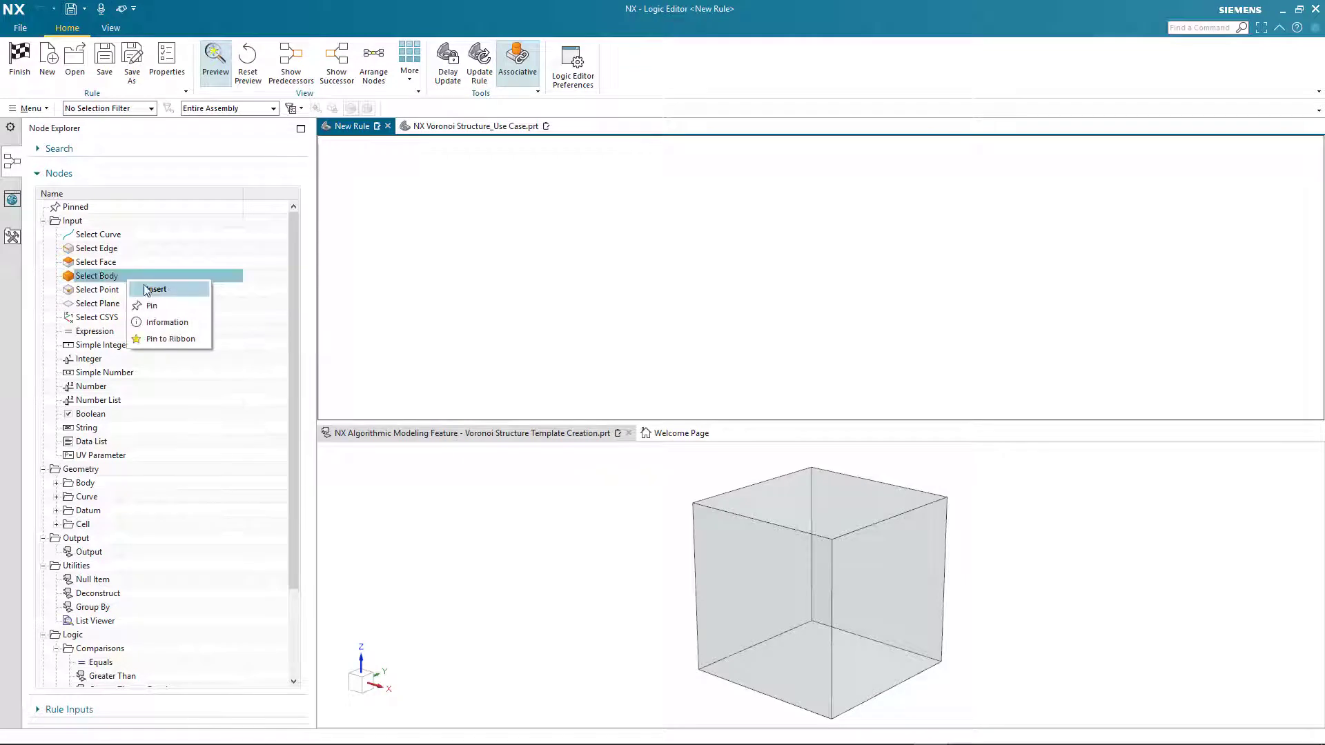
click(158, 290)
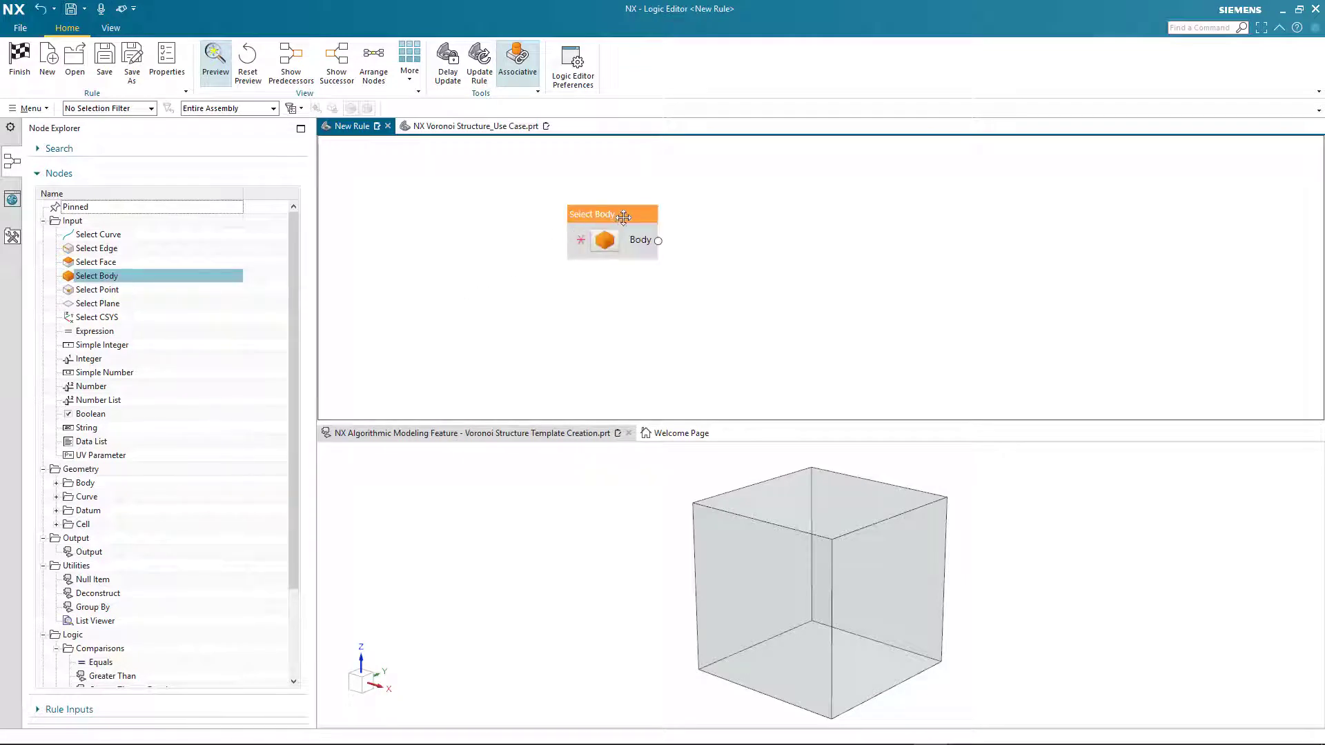
drag(620, 218, 408, 279)
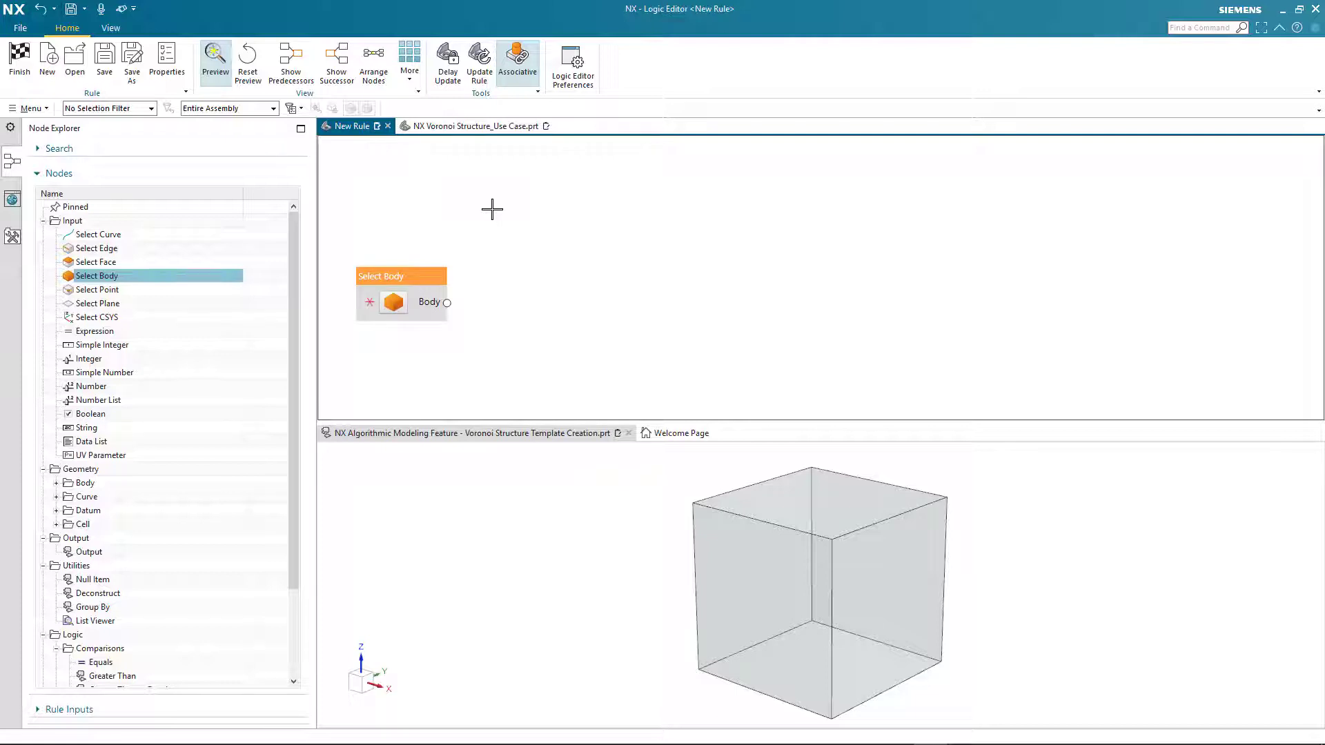
Step: Assign the block as the body of the Select Body node
click(397, 306)
click(716, 547)
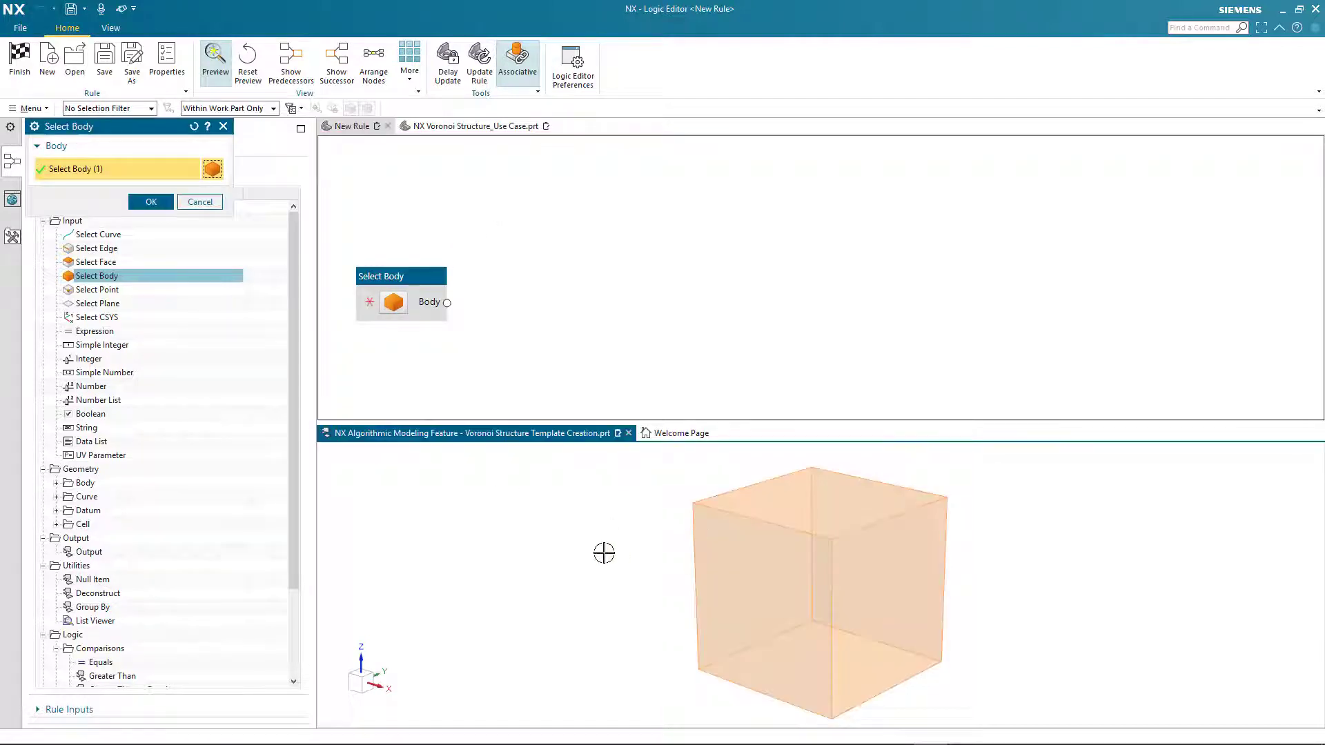
click(151, 201)
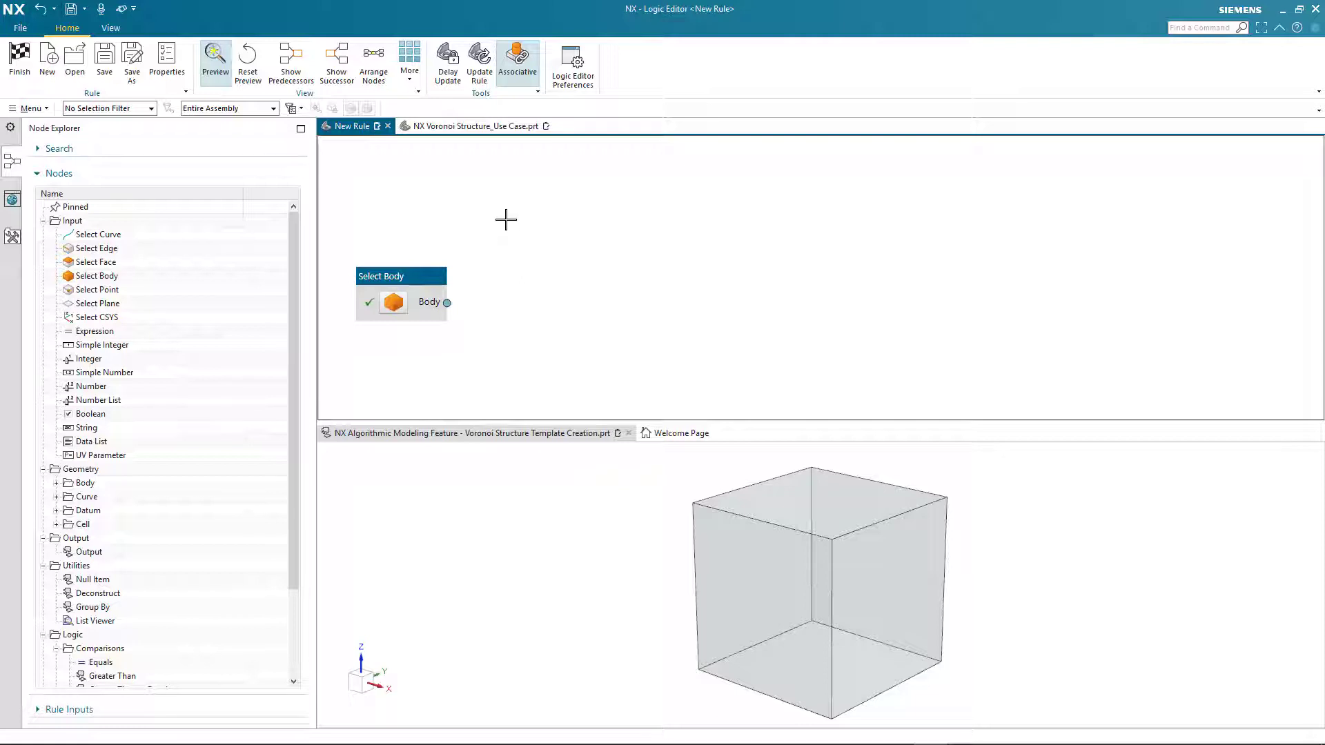
Step: Find and insert a Random Point node beside Select Body, and connect the selected body to its Body input
click(127, 153)
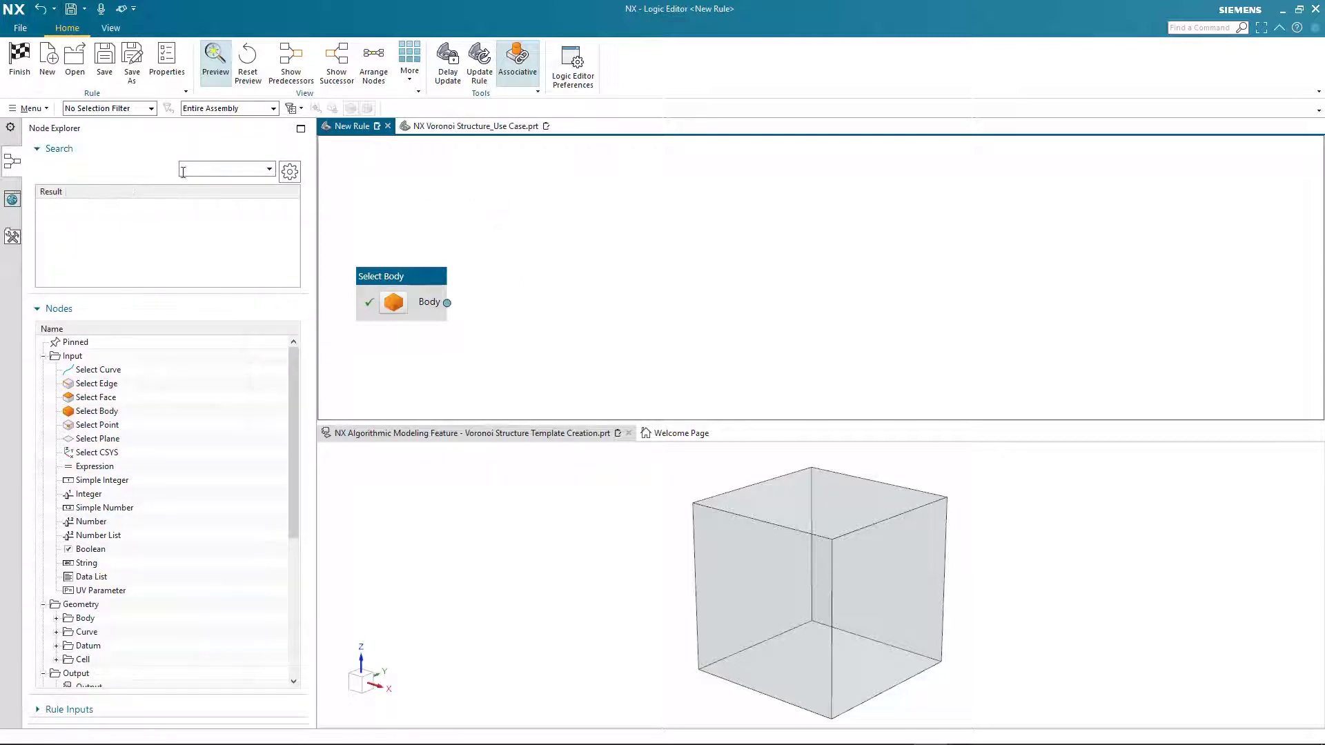
text(point)
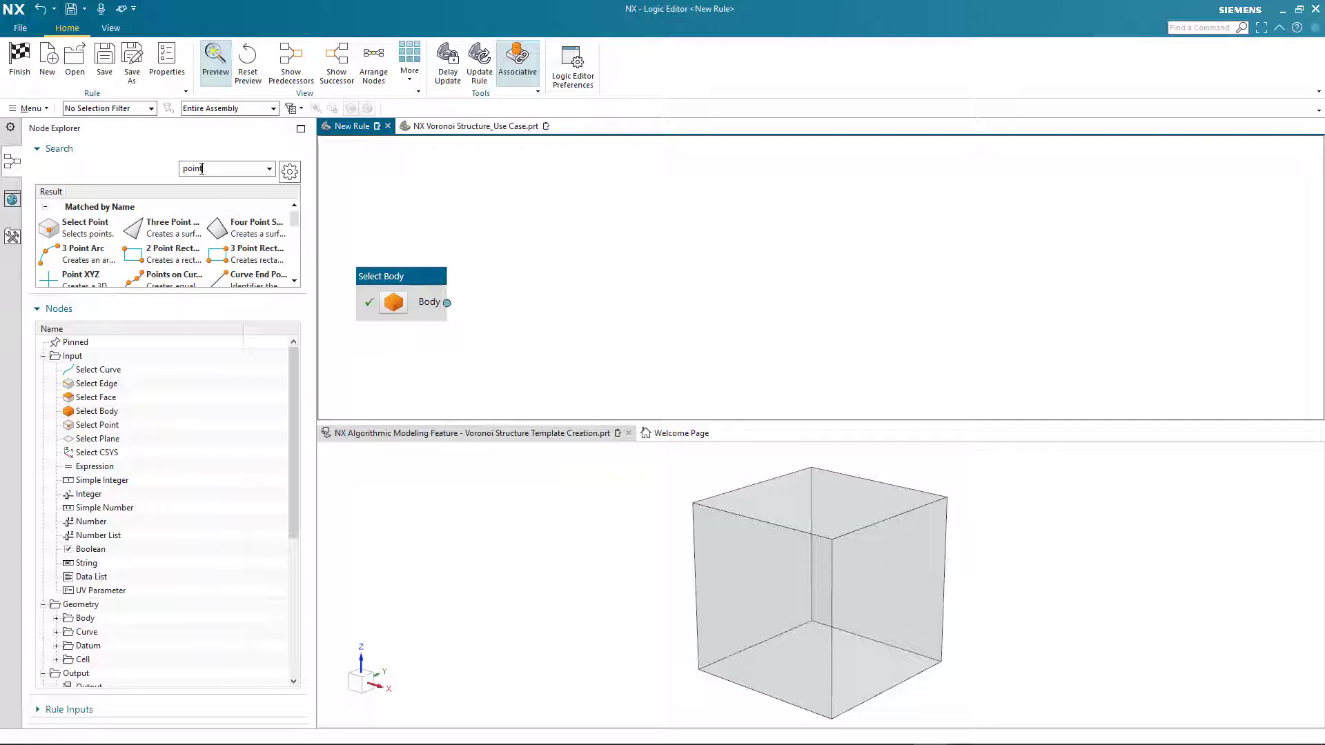
drag(297, 224, 298, 253)
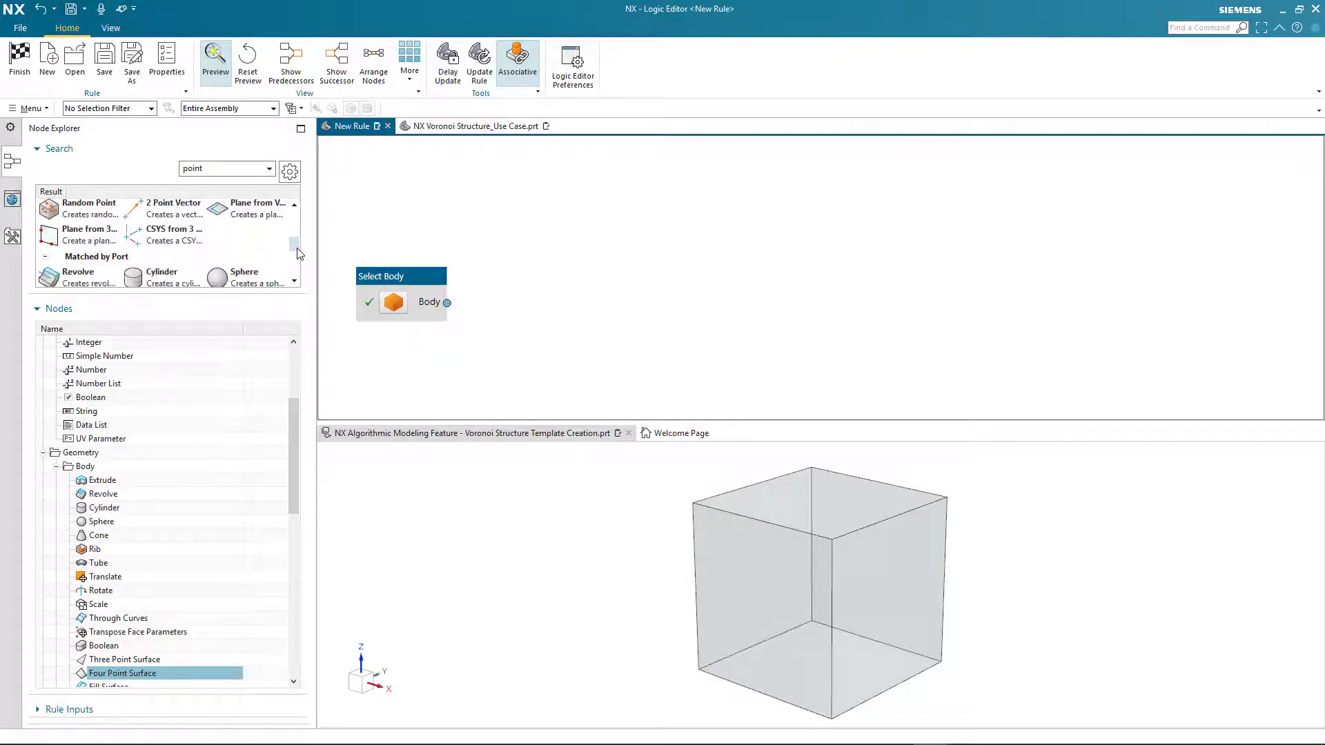
right_click(94, 218)
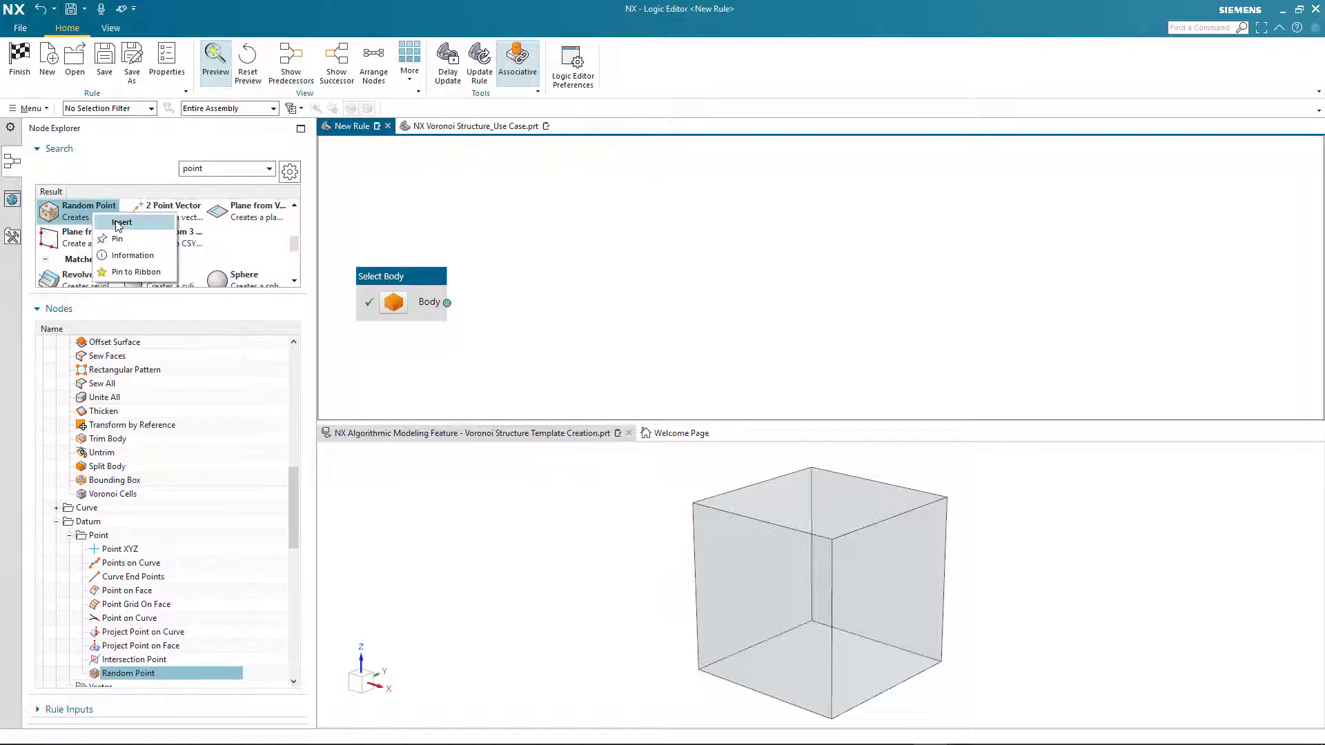
click(121, 223)
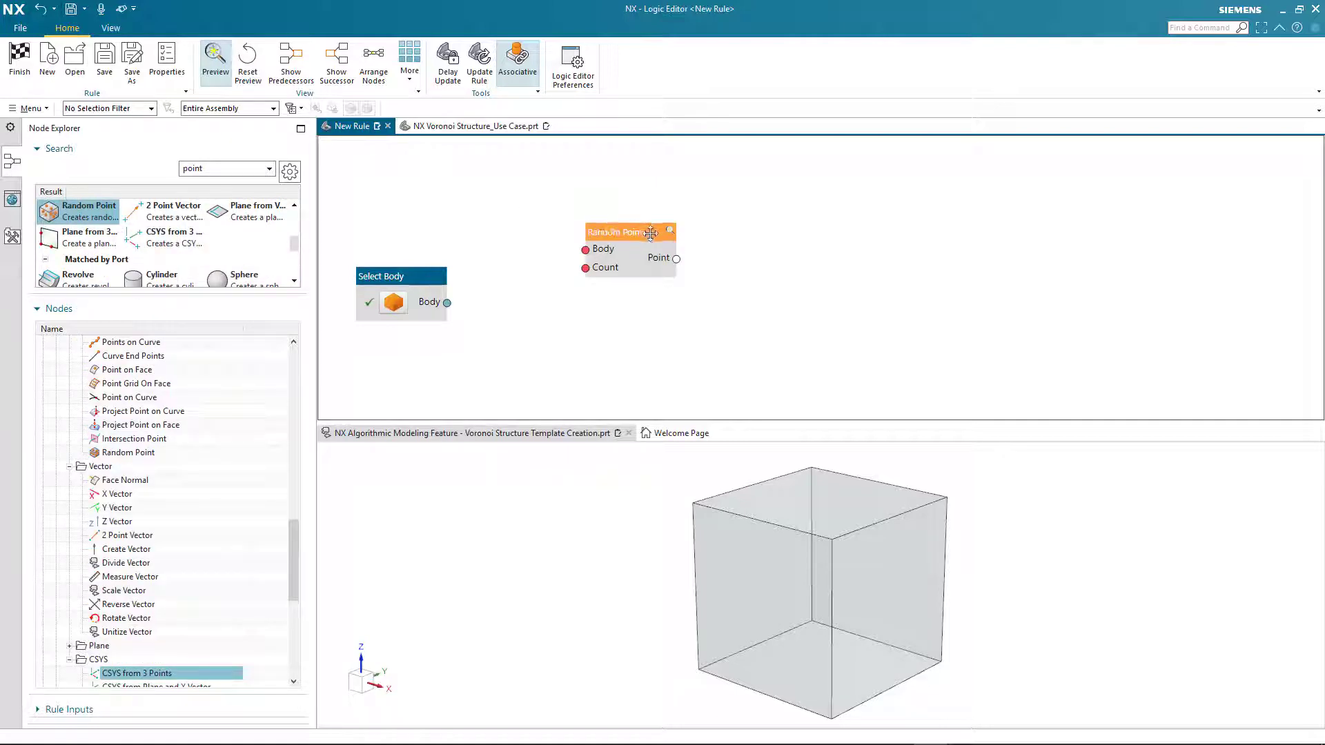
drag(651, 233, 619, 276)
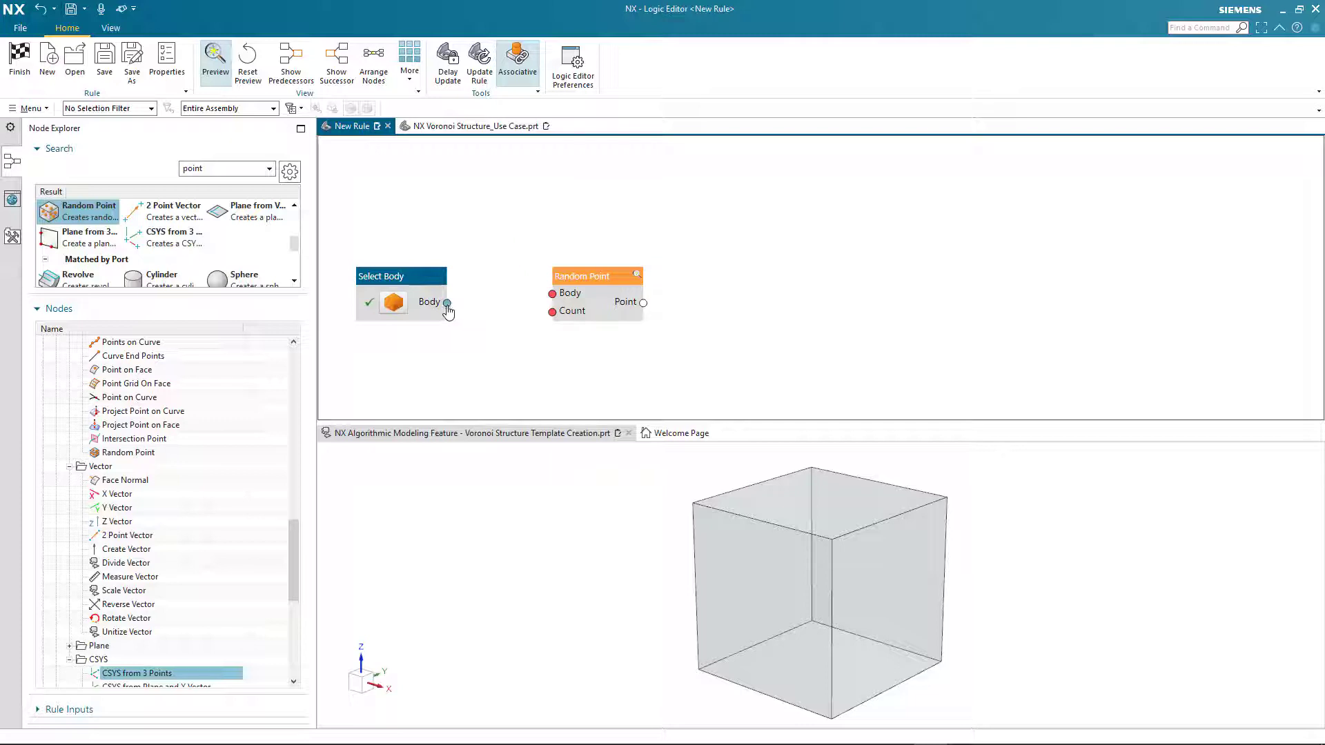
drag(447, 303, 552, 294)
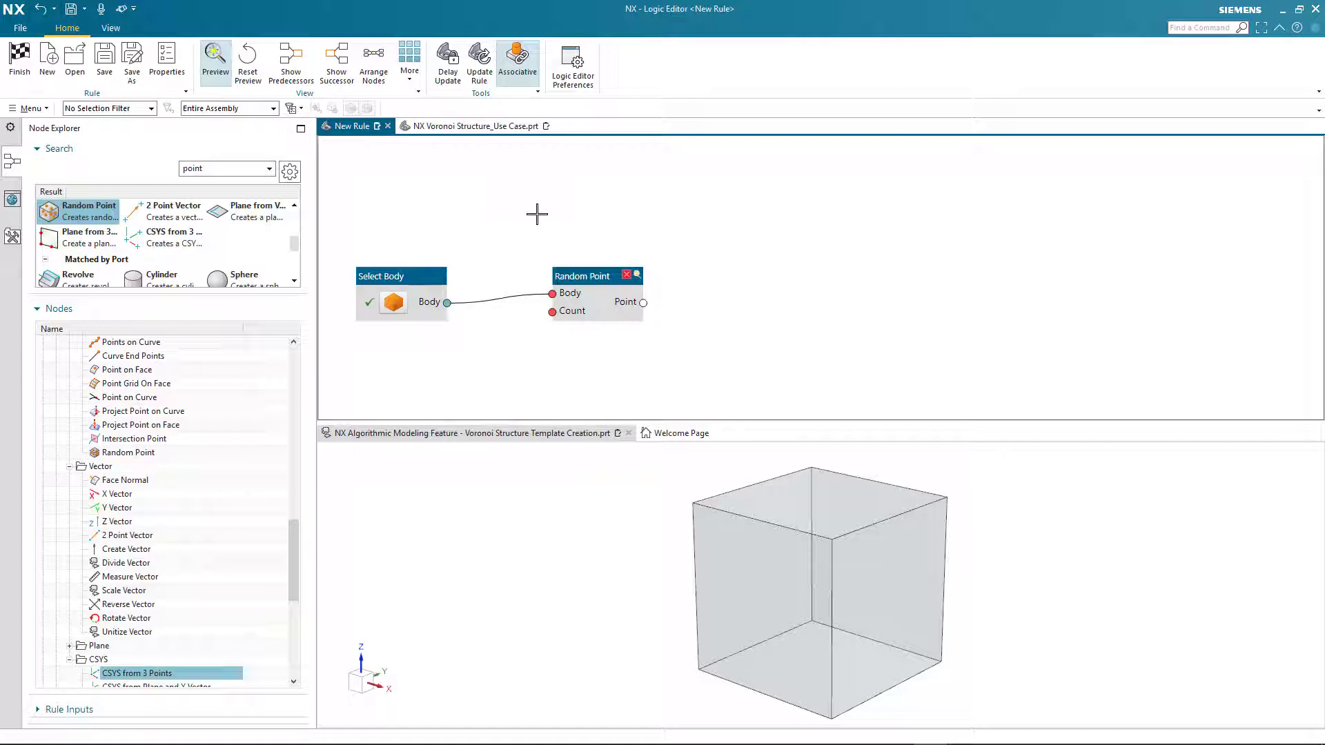
Step: Create a Count input for the Random Point node, set it to 100 and turn on the node's preview
right_click(554, 318)
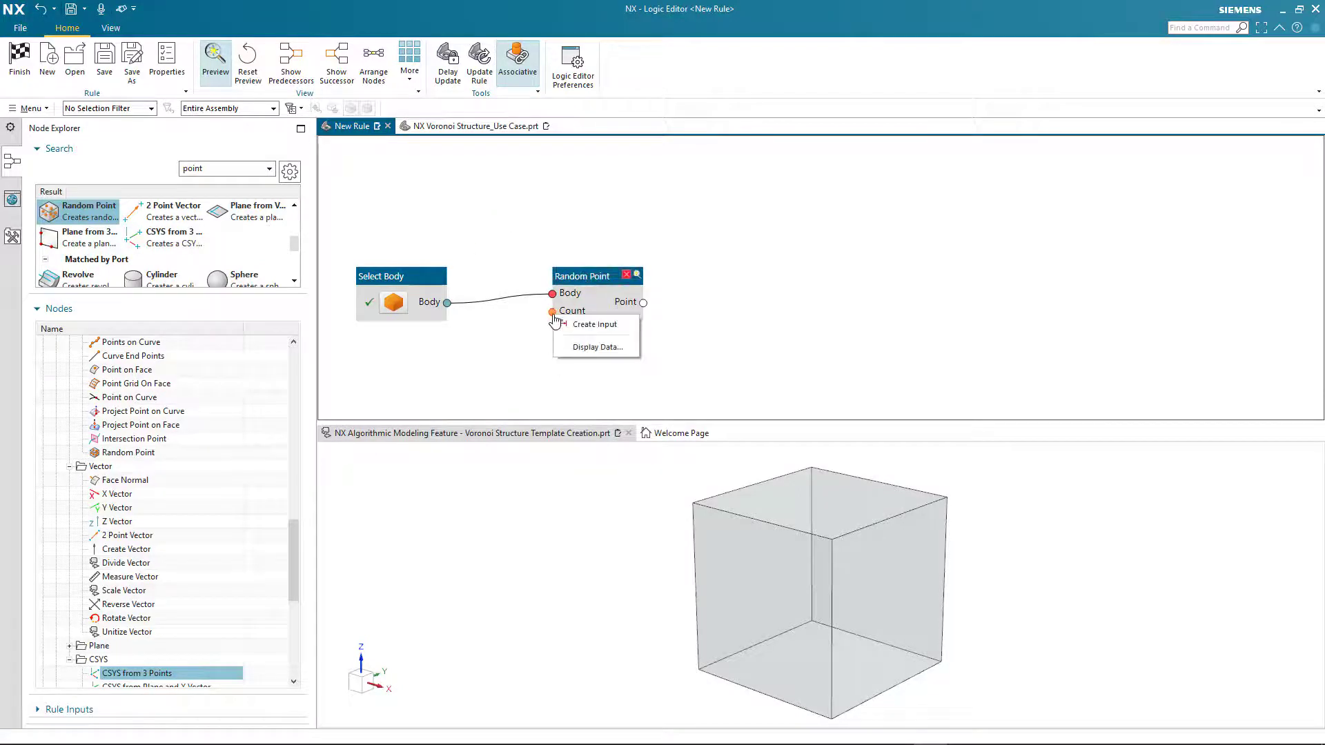
click(593, 321)
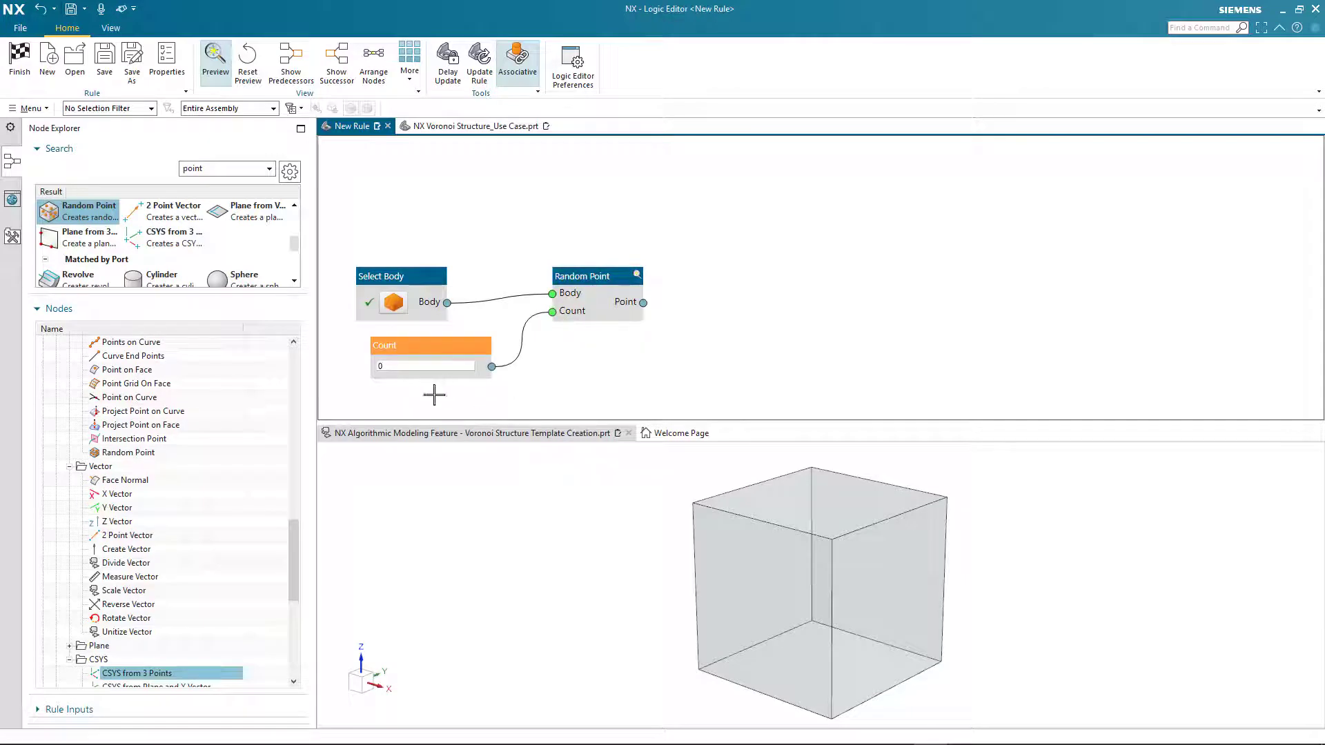
double_click(401, 368)
text(100)
click(637, 275)
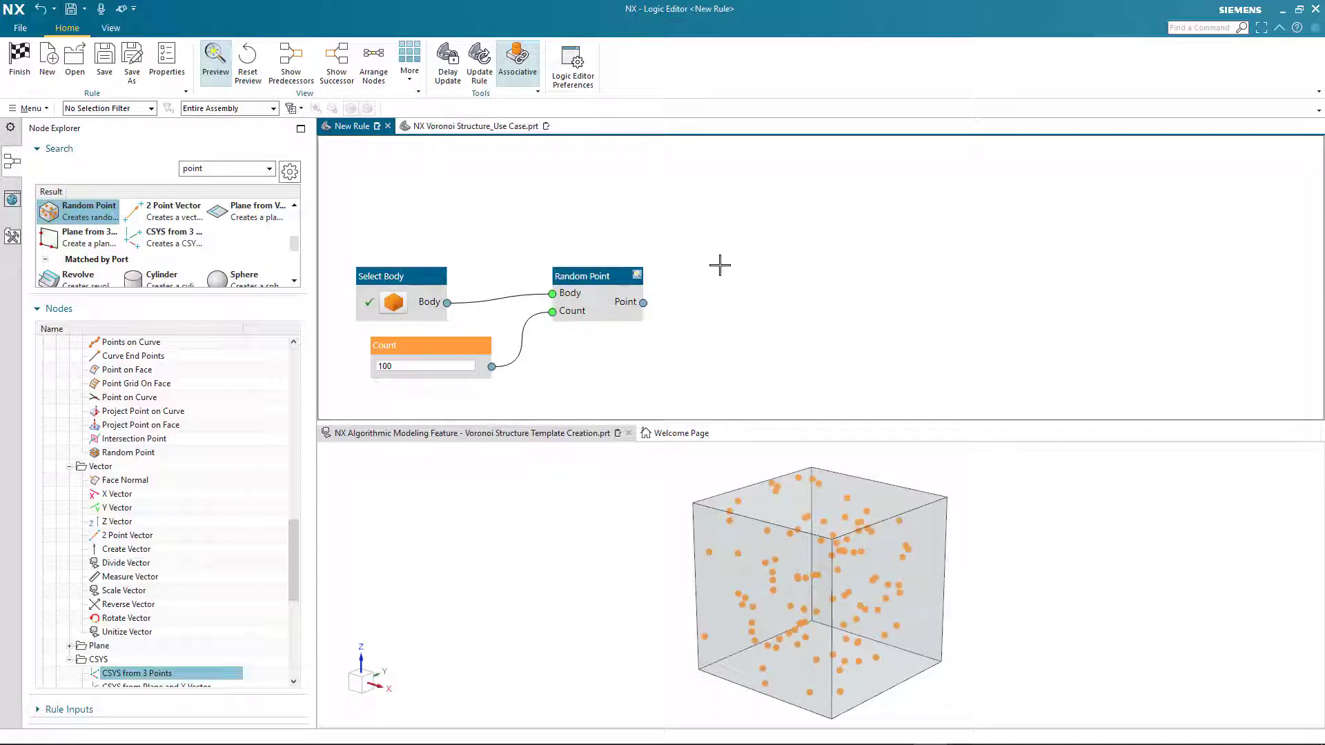
Step: Try a random point count of 200 in the preview, and set the count back to 100
double_click(416, 366)
text(2)
key(Return)
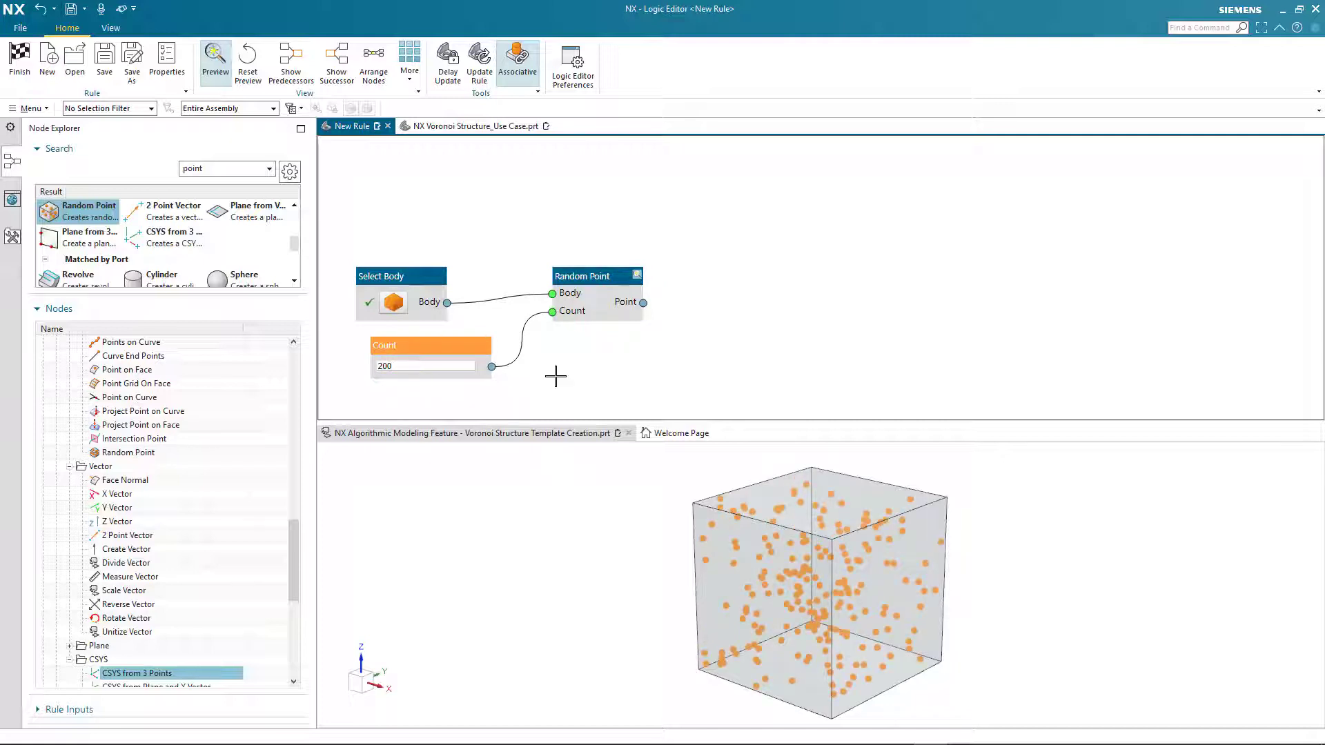
double_click(398, 367)
text(1)
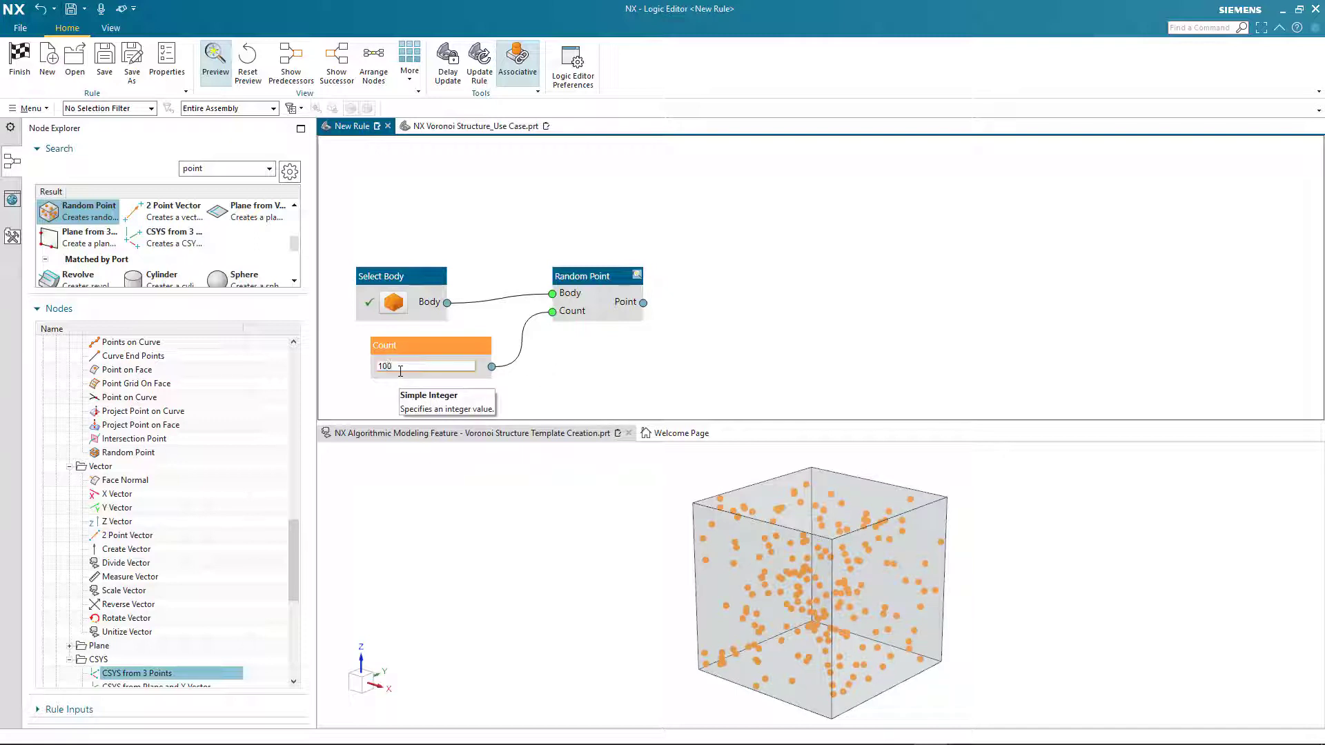
key(Return)
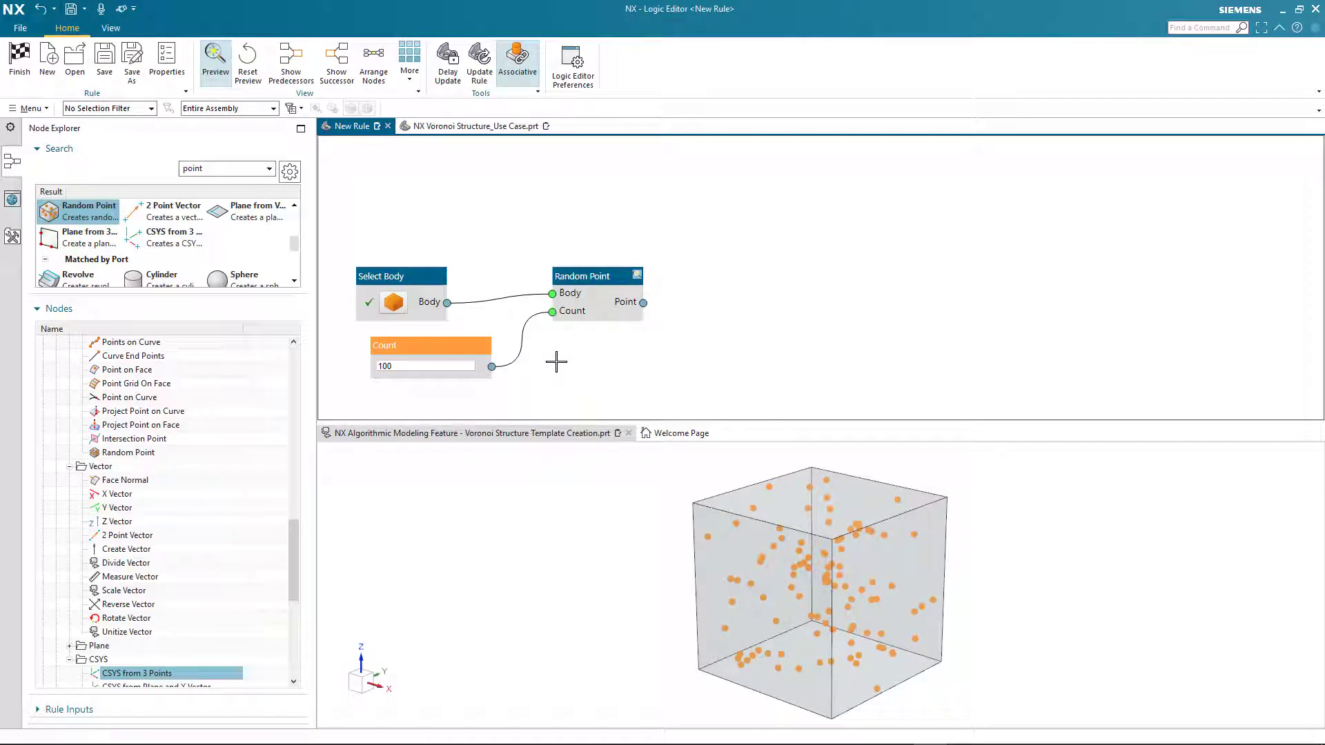
Step: Find the Voronoi Cells node, insert it and place it to the right of the Random Point node
double_click(223, 172)
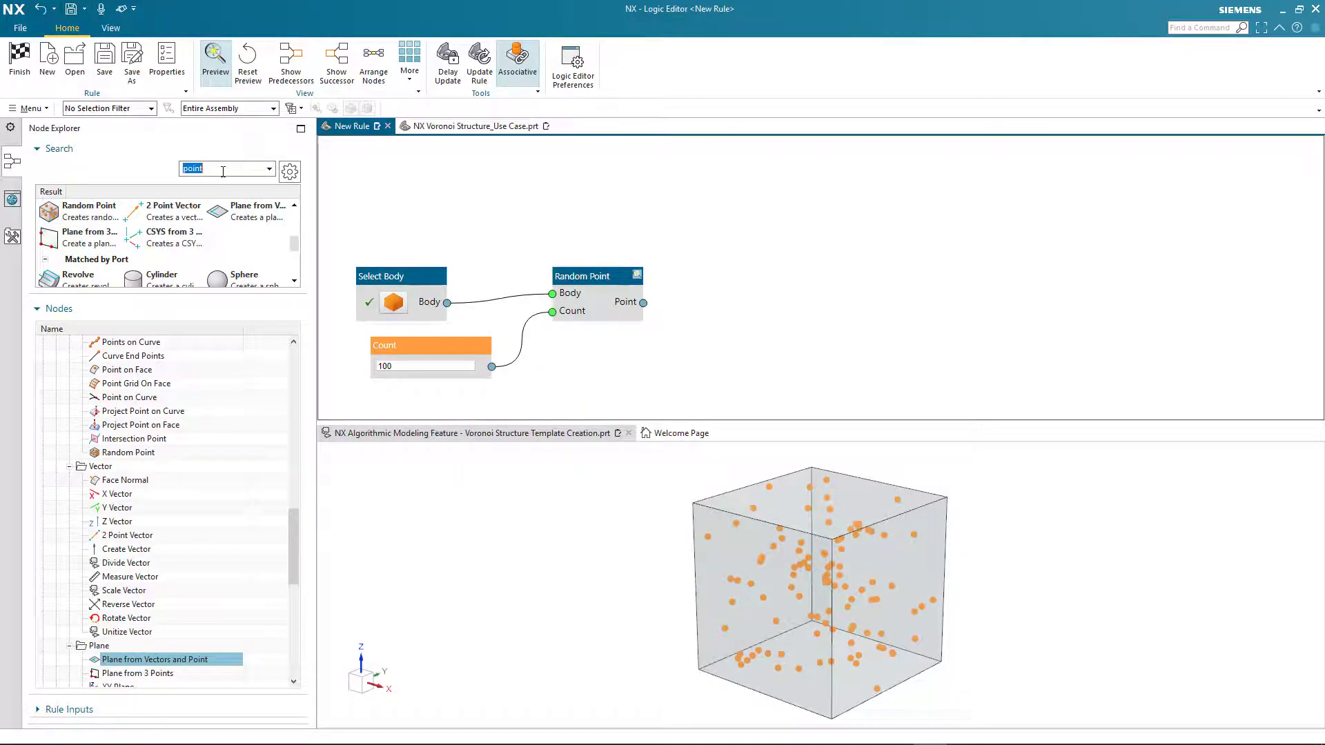
text(voro)
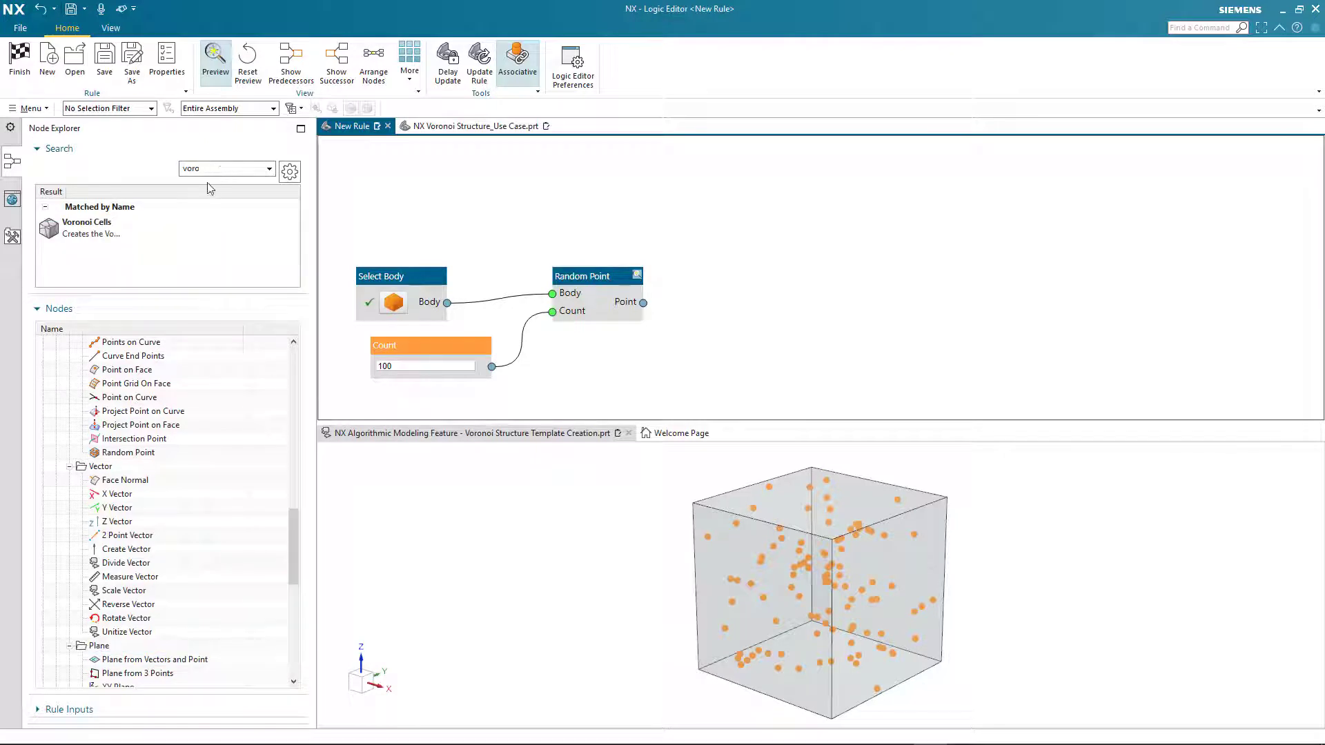
click(118, 247)
right_click(105, 231)
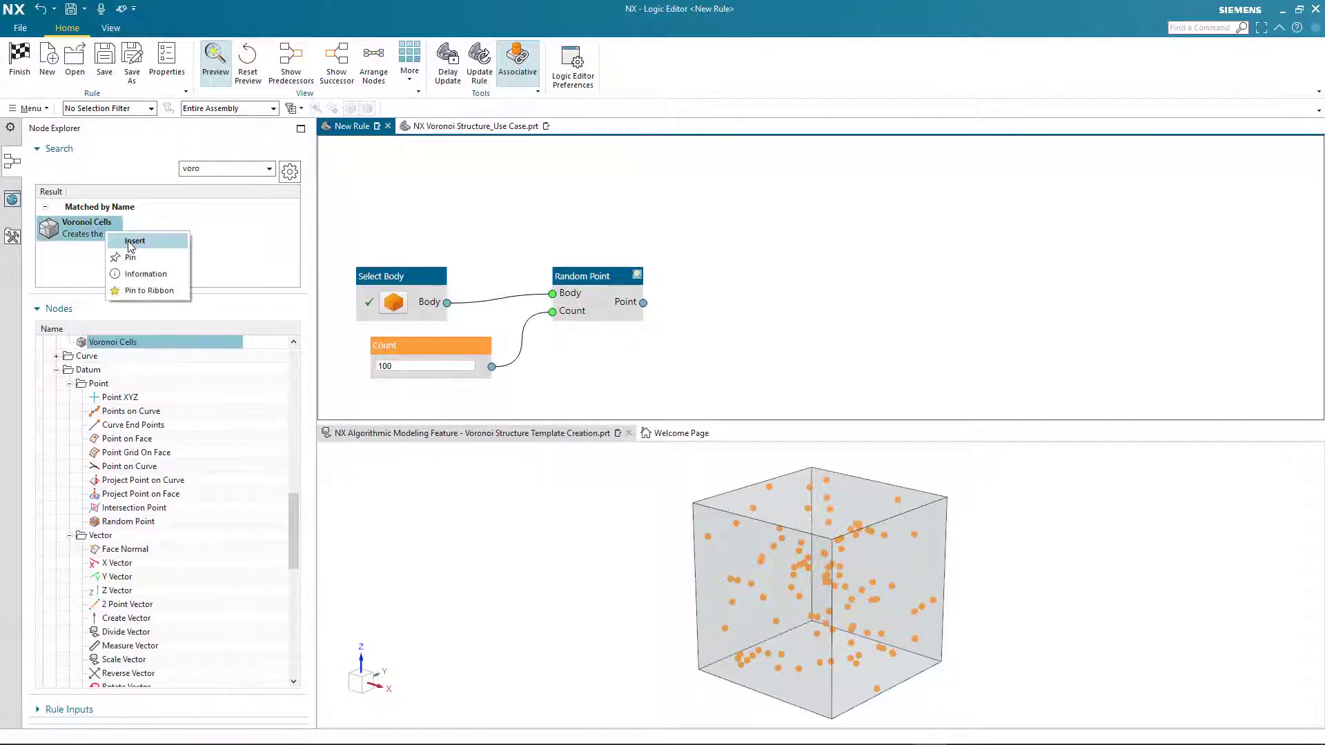
click(127, 243)
drag(684, 254, 823, 280)
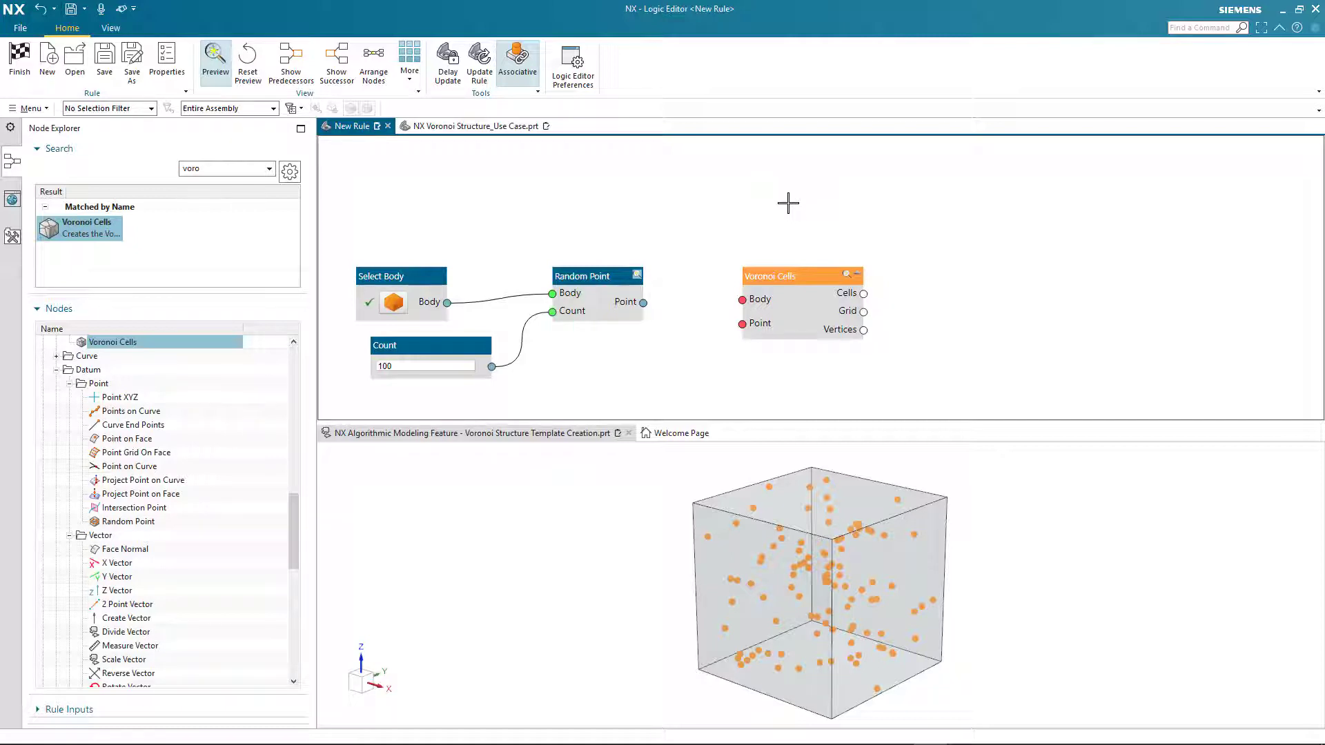
Step: Connect the selected body and the random points to the Voronoi Cells inputs, and move Random Point above the body connection
drag(447, 302, 742, 299)
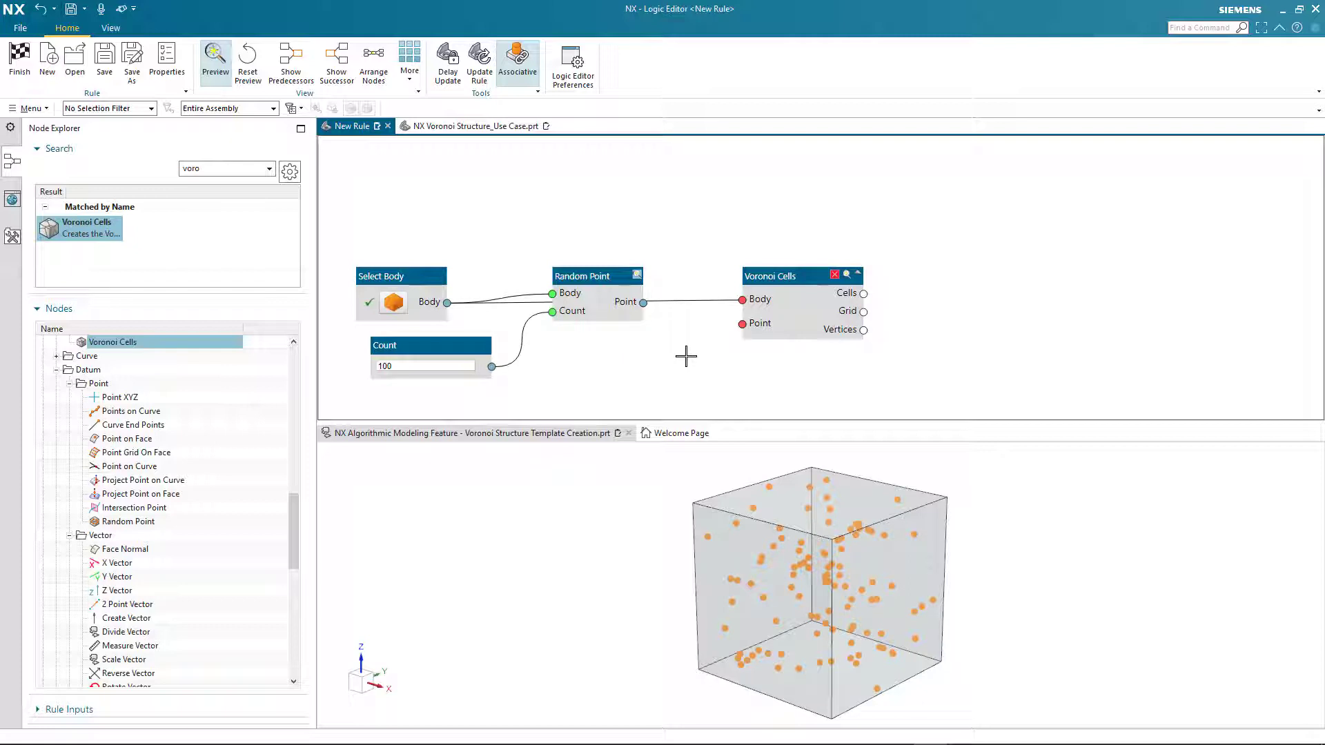
drag(643, 305, 742, 330)
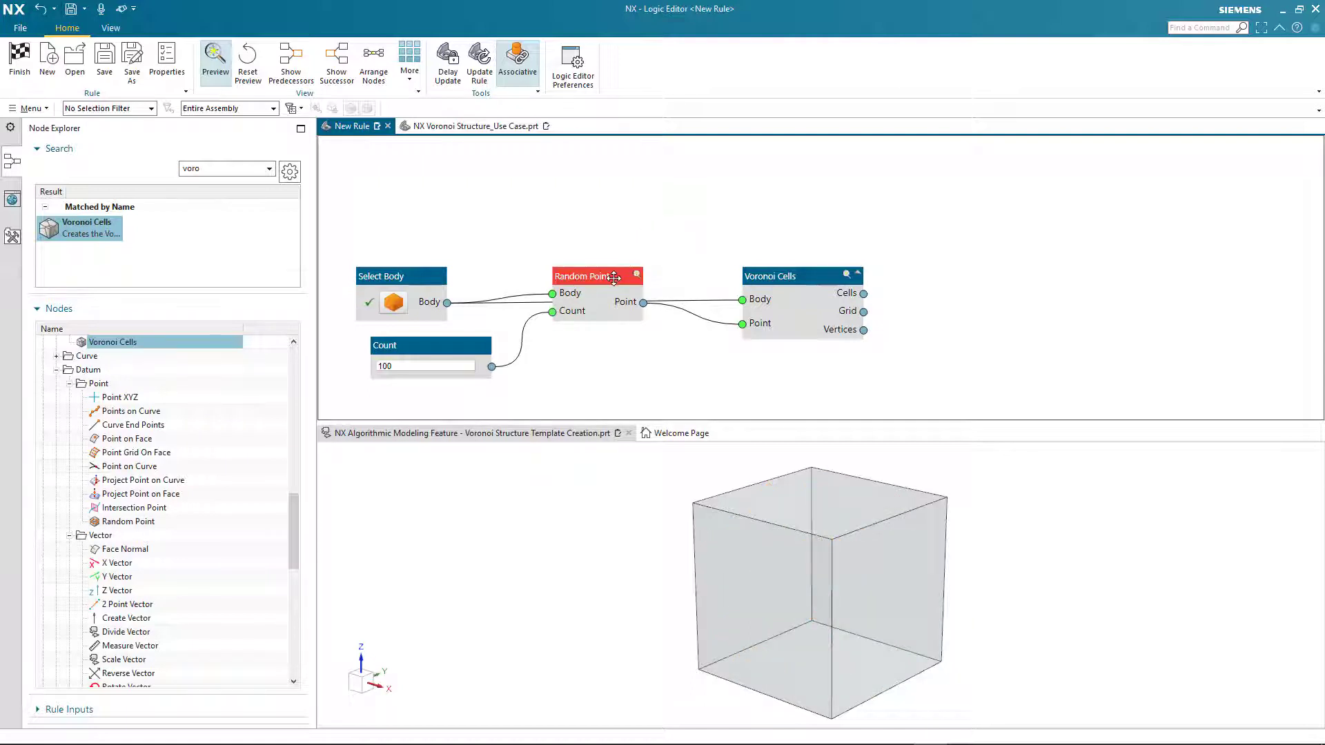
drag(610, 276, 612, 237)
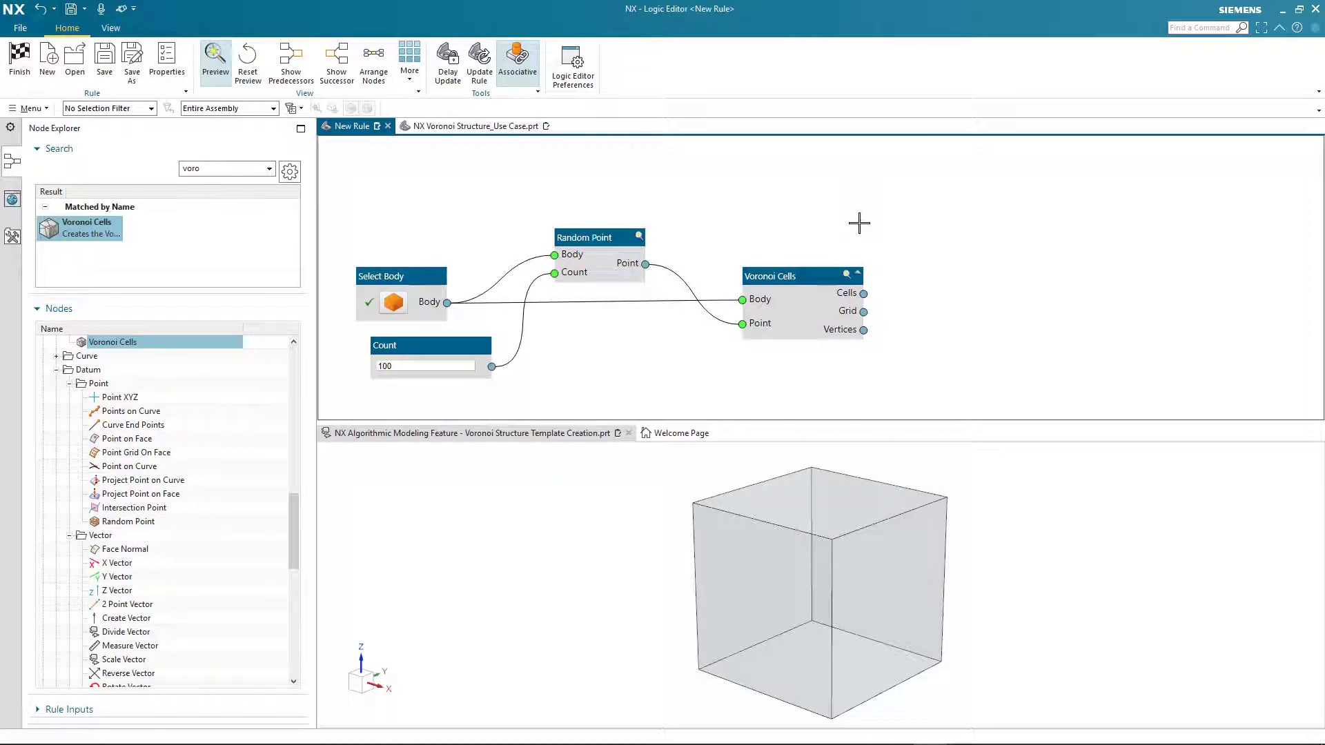
Step: Preview the Voronoi Cells output on the block, examine it from another angle and hide the preview again
click(848, 276)
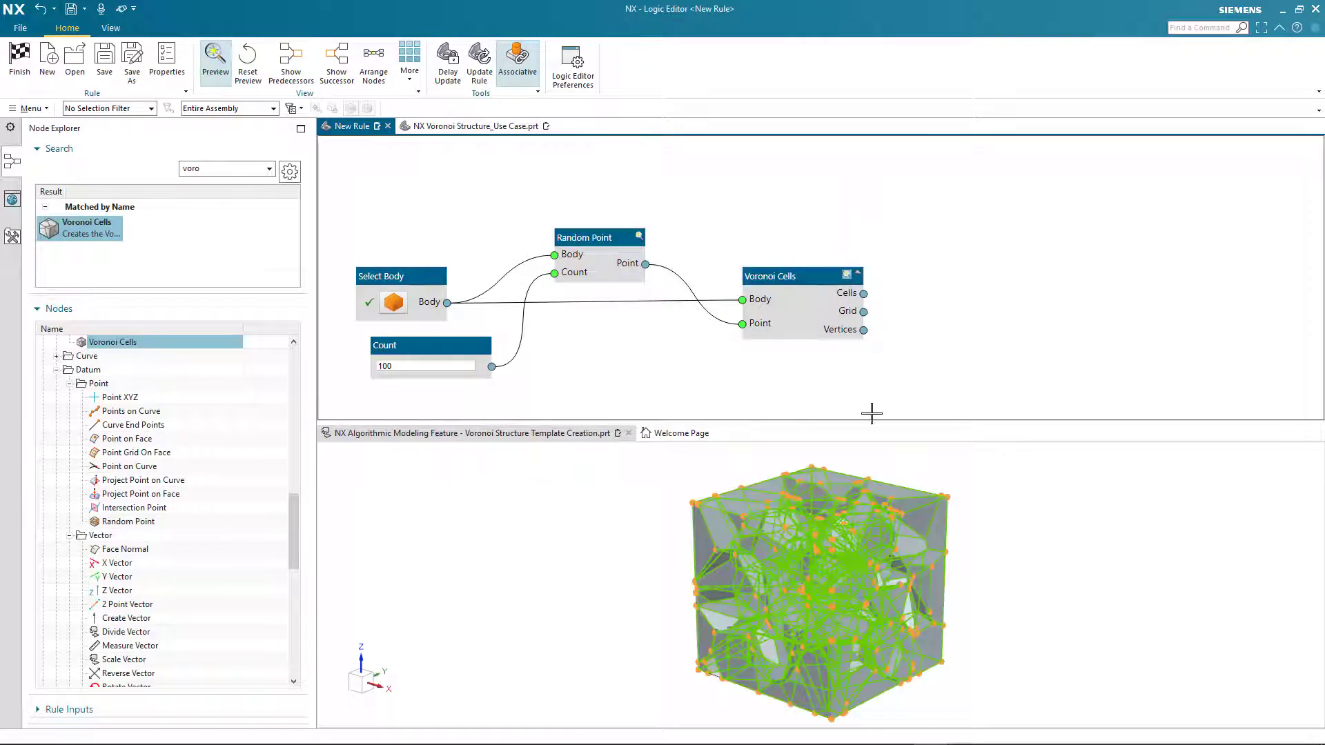
mouse_move(864, 538)
middle_down()
mouse_move(874, 525)
mouse_move(794, 576)
mouse_move(868, 539)
middle_up()
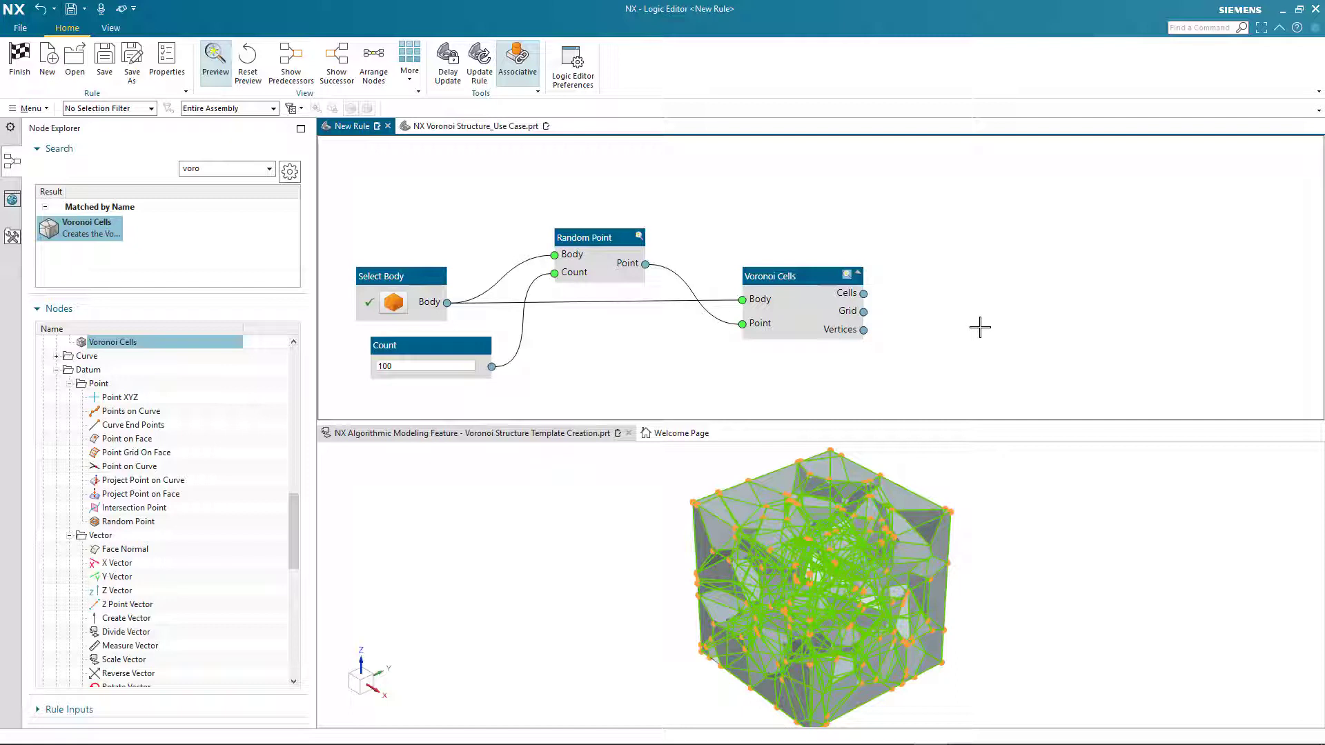
click(847, 276)
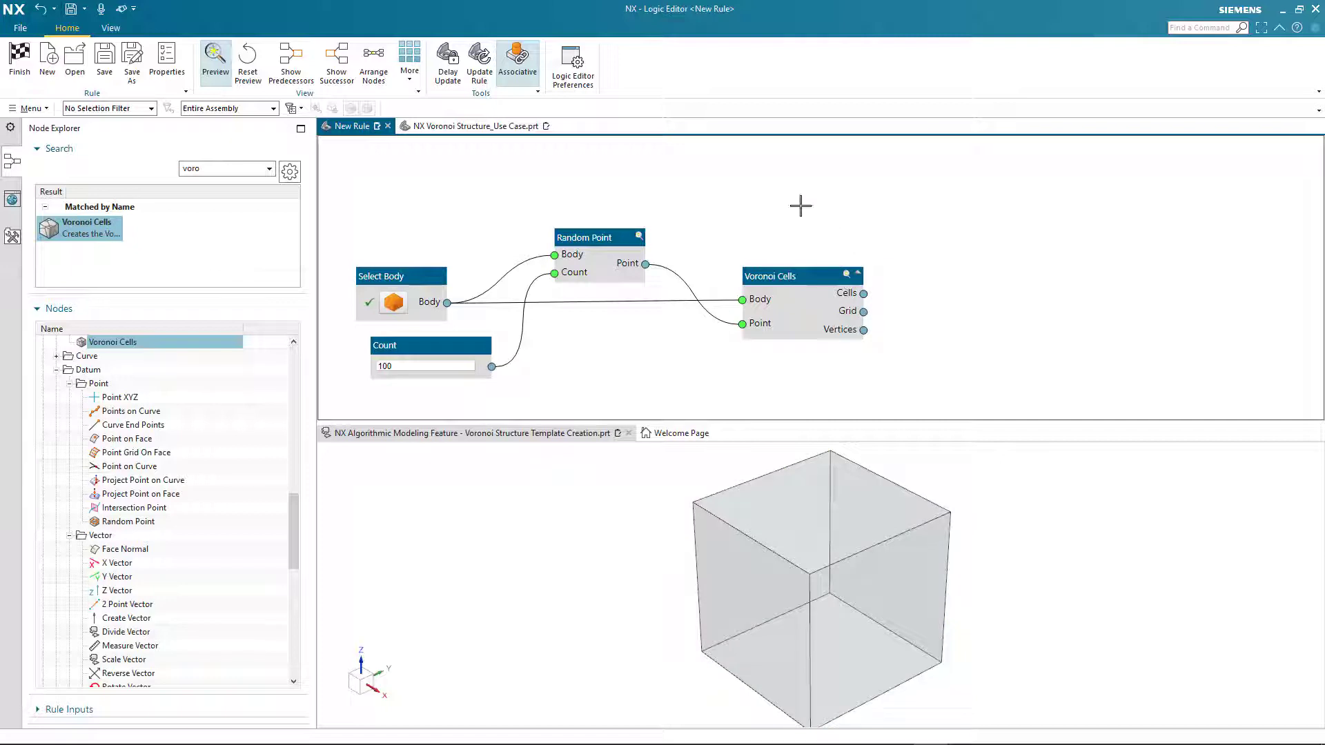
Step: Find and insert a Tube node to the right of Voronoi Cells, and connect the Grid output to its Curve input
double_click(213, 169)
text(tube)
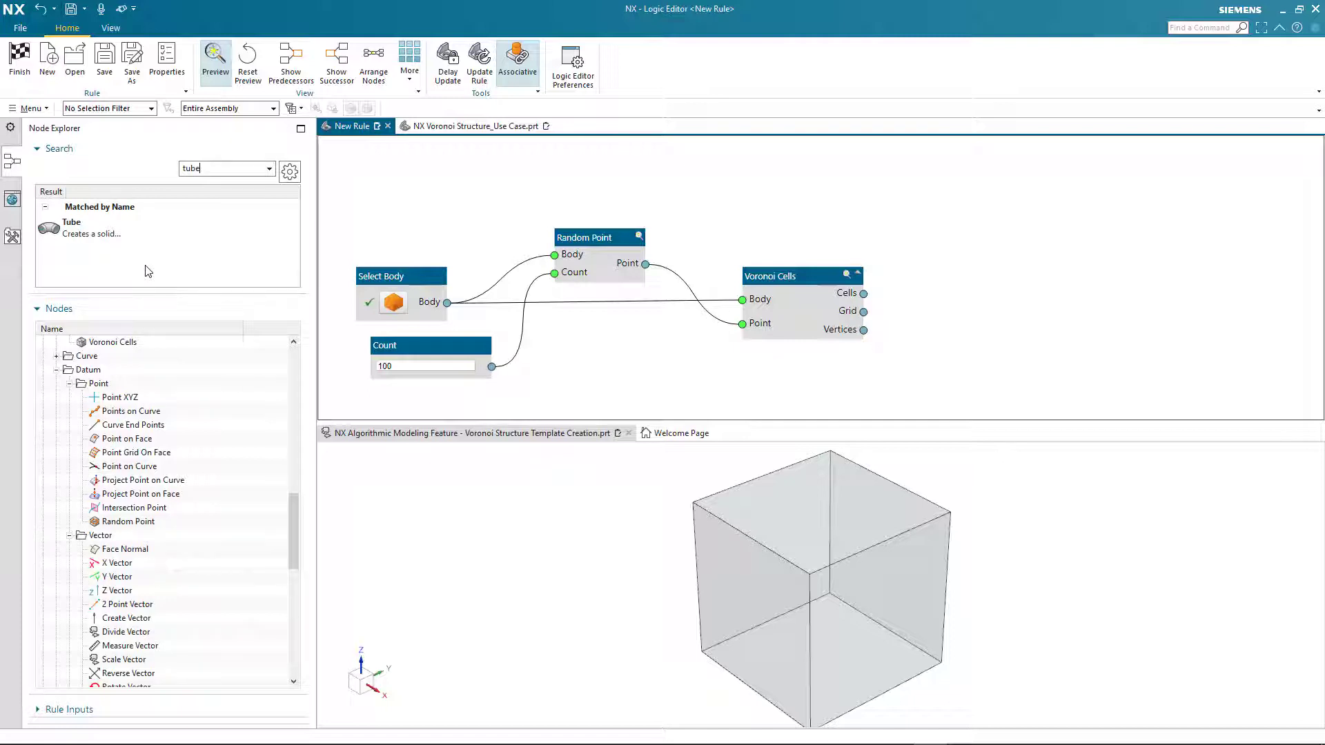
click(97, 234)
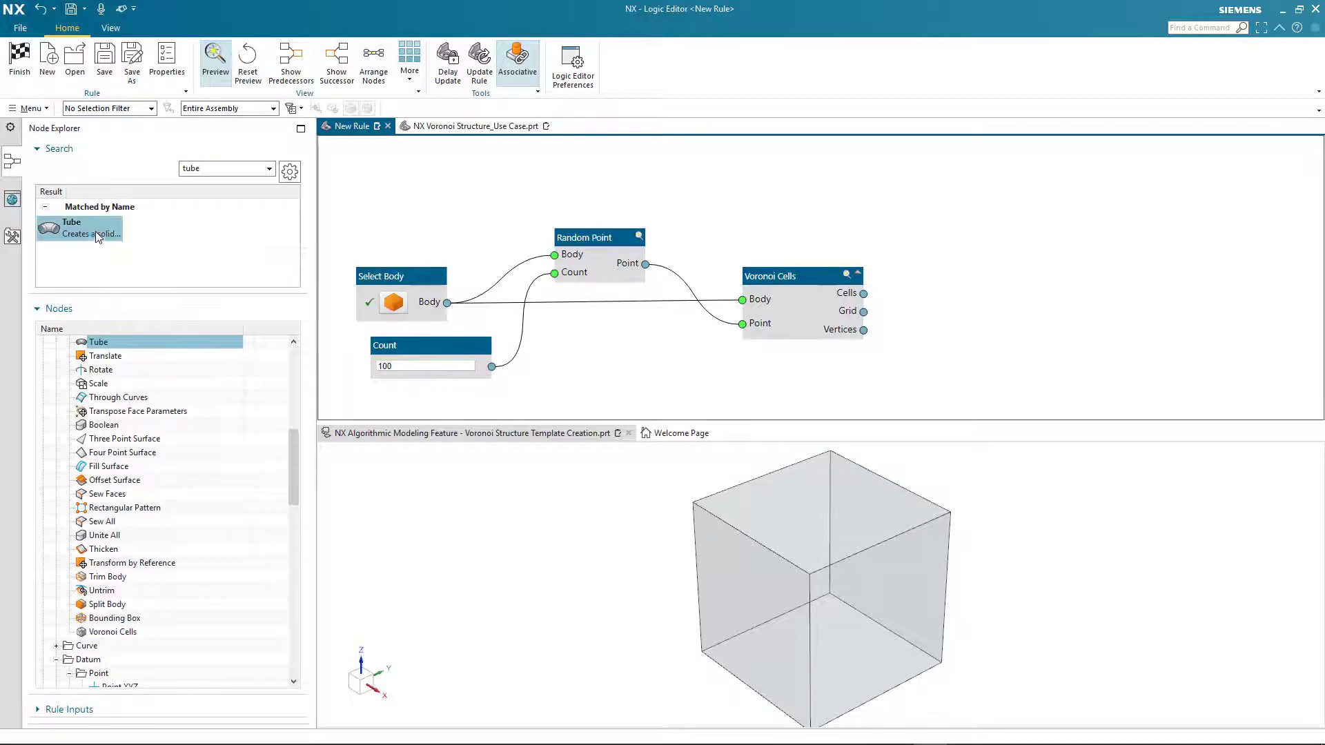
double_click(95, 231)
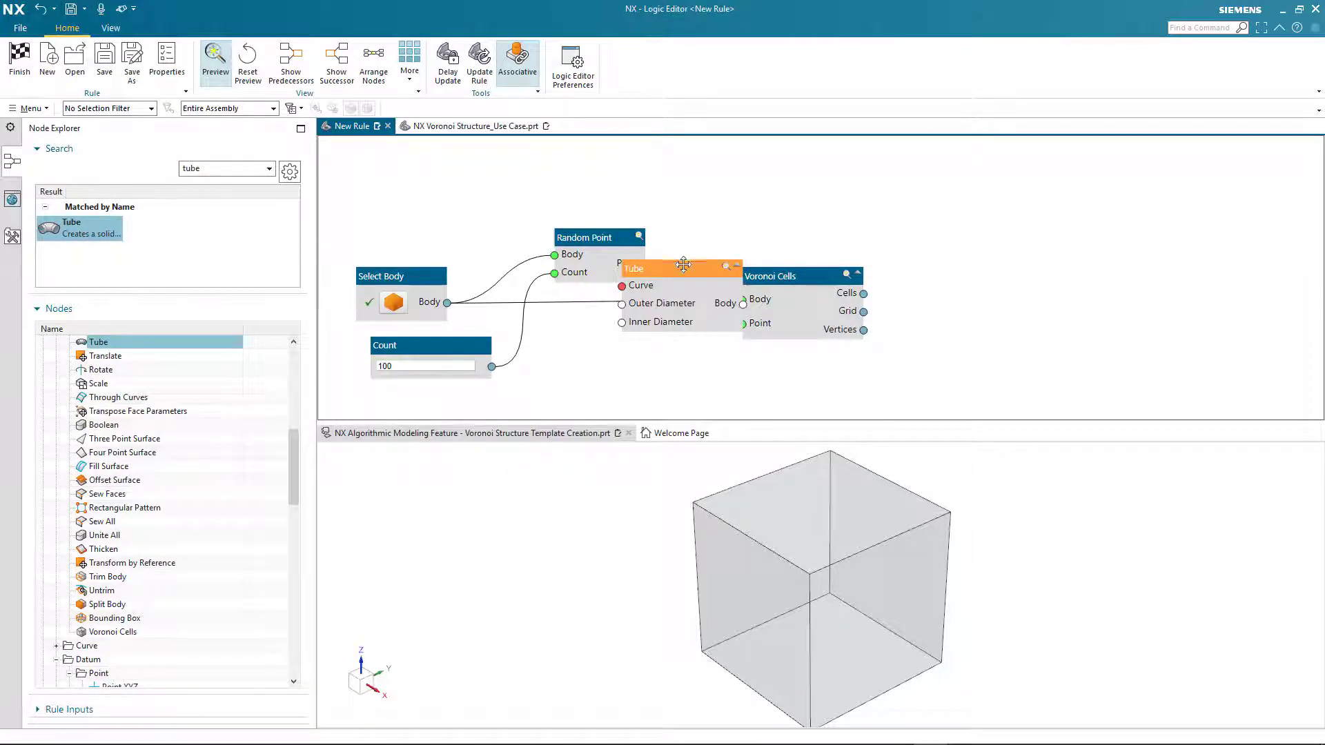
drag(681, 268, 1014, 276)
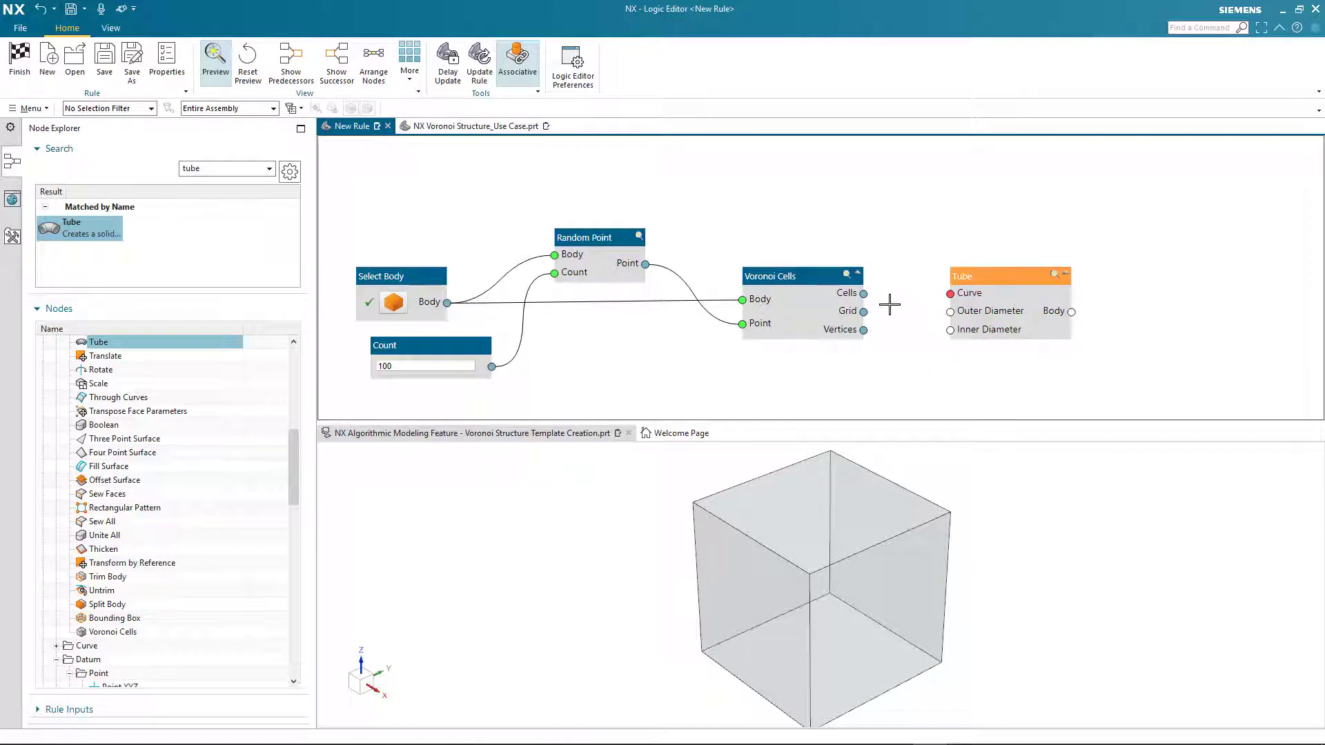
drag(863, 312, 951, 296)
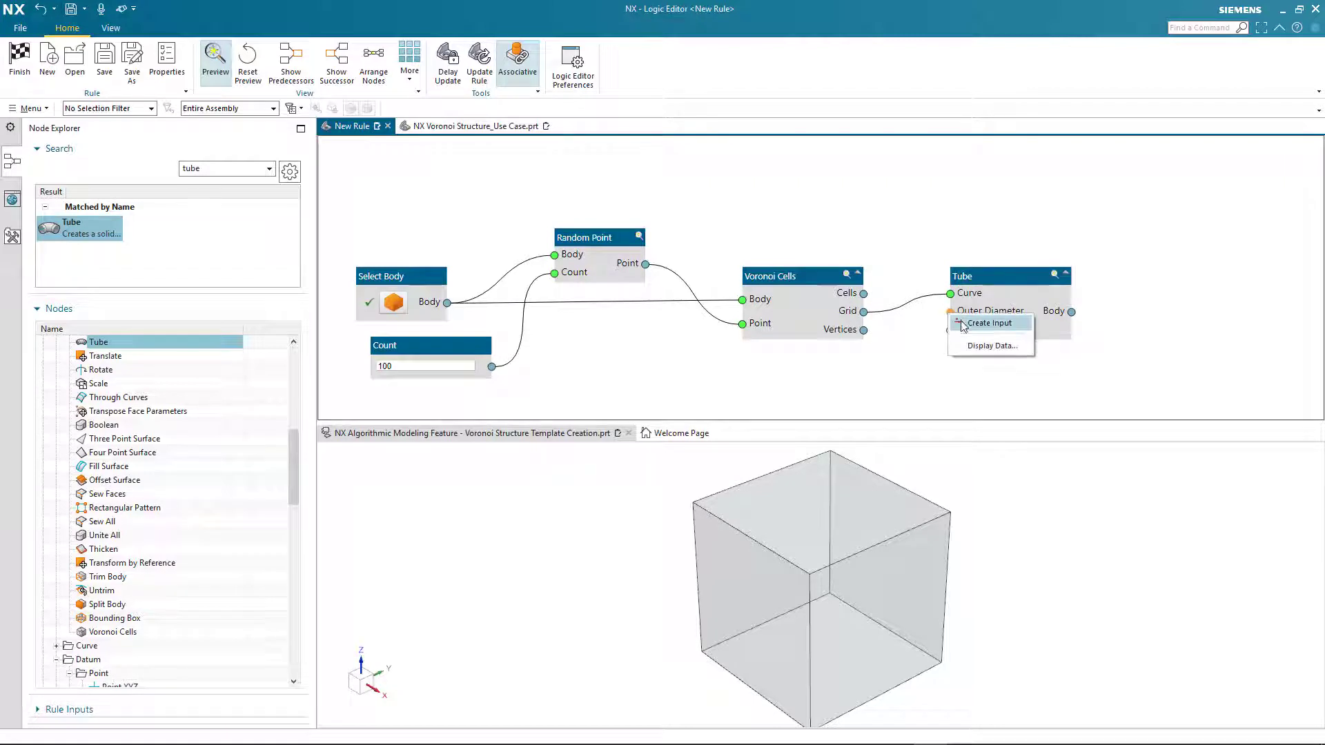
Step: Create an Outer Diameter input of 5 for the Tube node and preview the tubes on the block
double_click(950, 312)
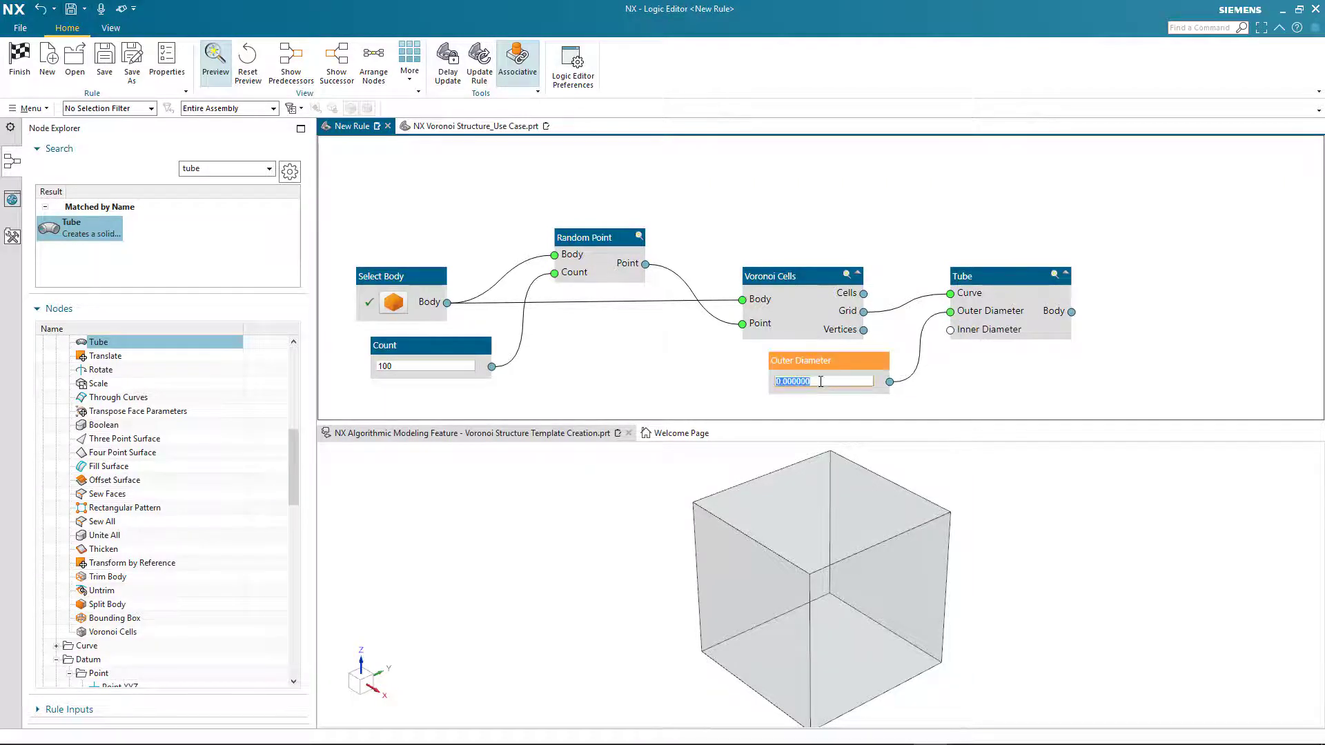
text(5)
click(1054, 275)
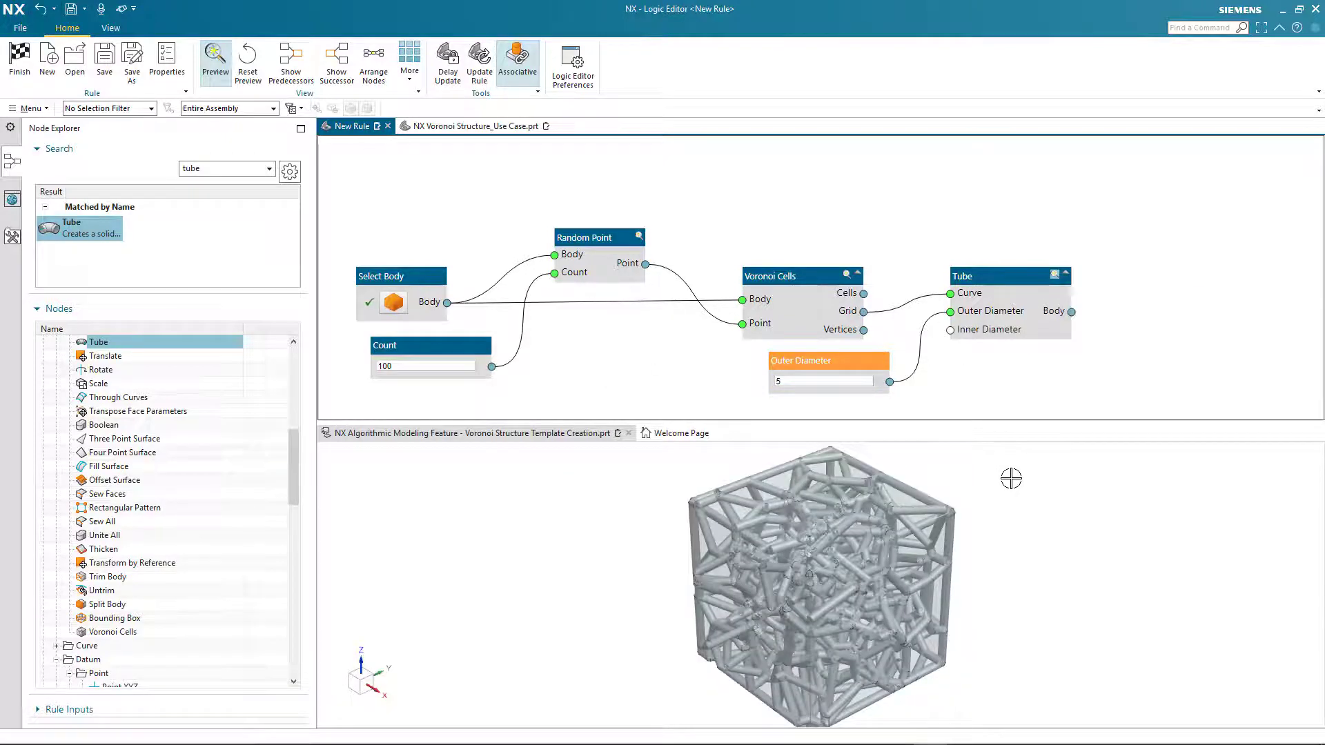
middle_drag(1011, 478, 1014, 458)
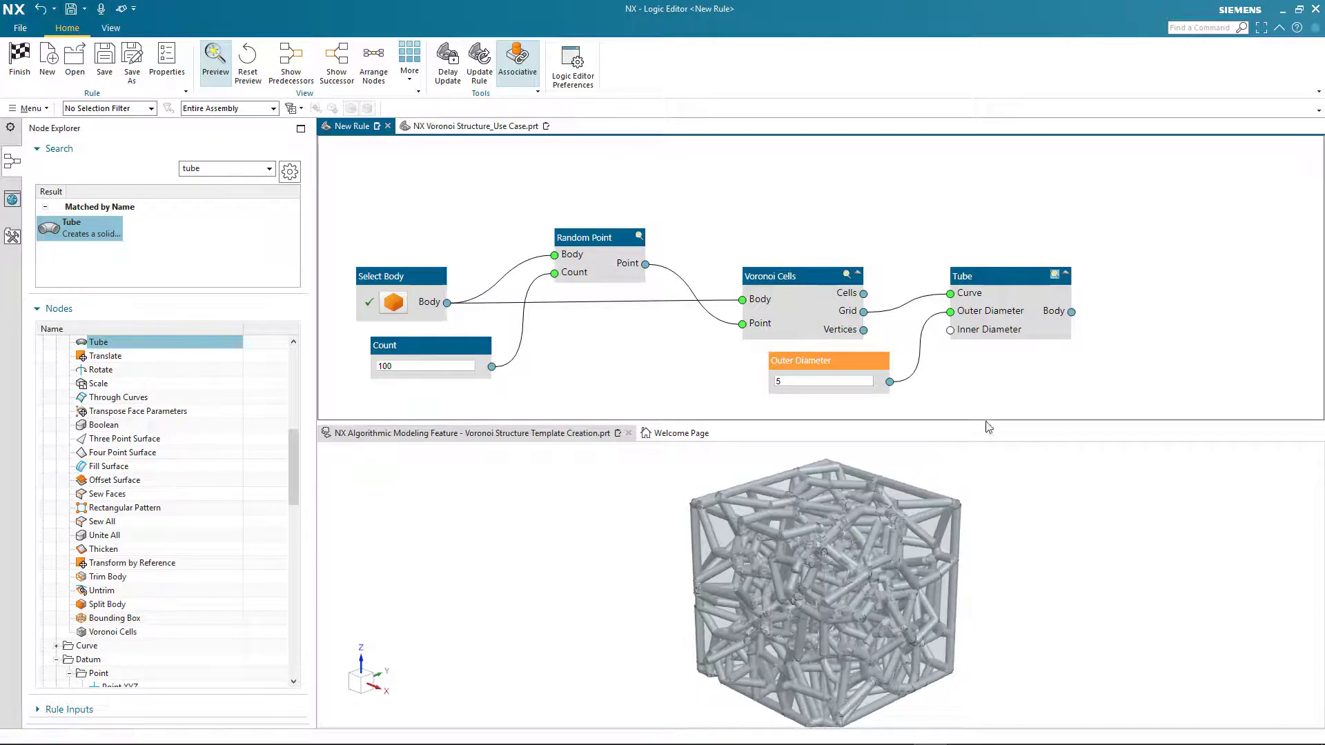
Step: Set the tube's Outer Diameter to 2.5 and shift its input node slightly away from the Tube node
double_click(792, 382)
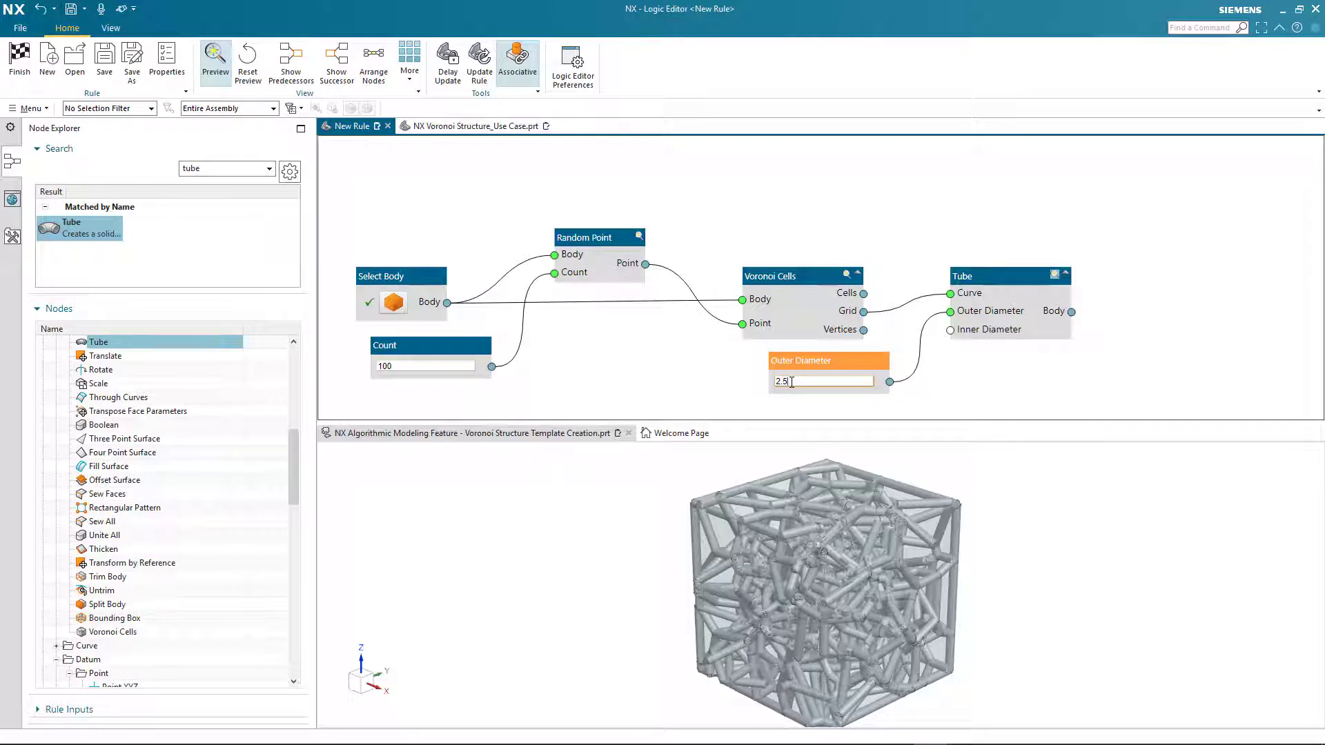
key(Return)
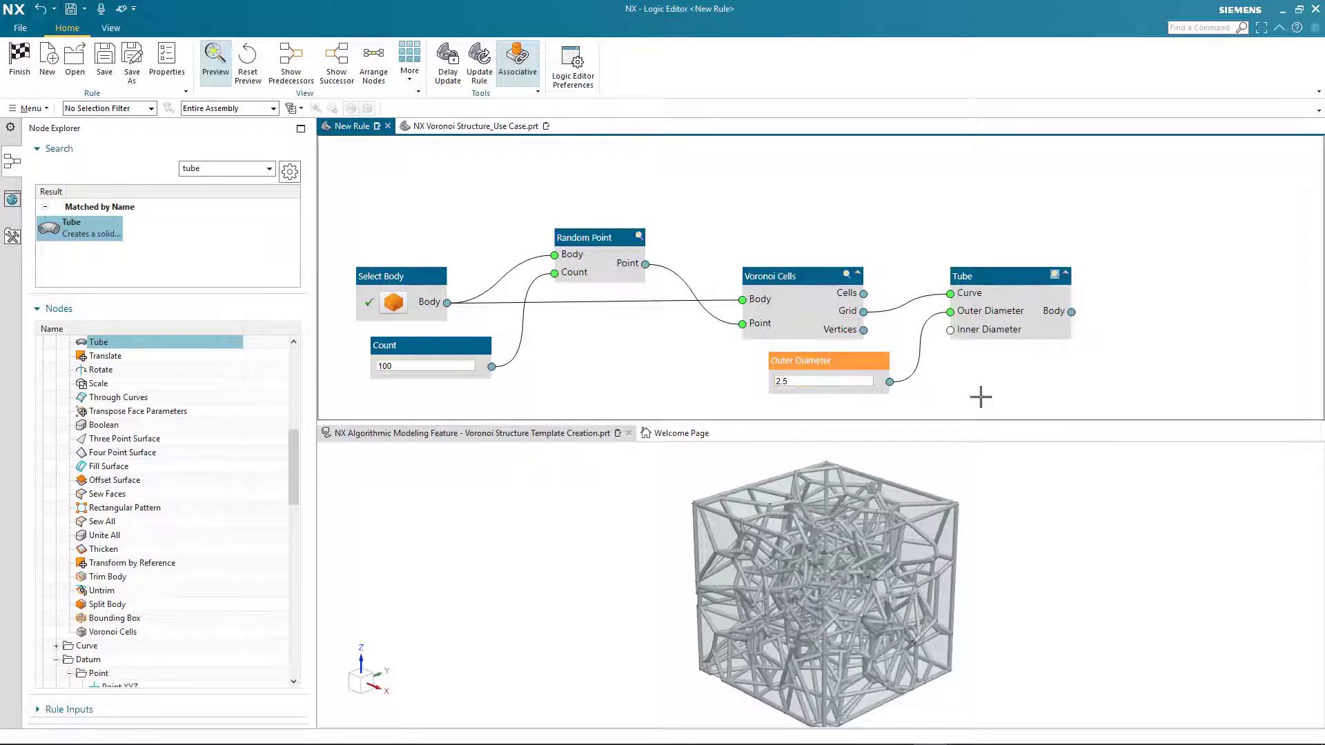
drag(864, 362, 821, 363)
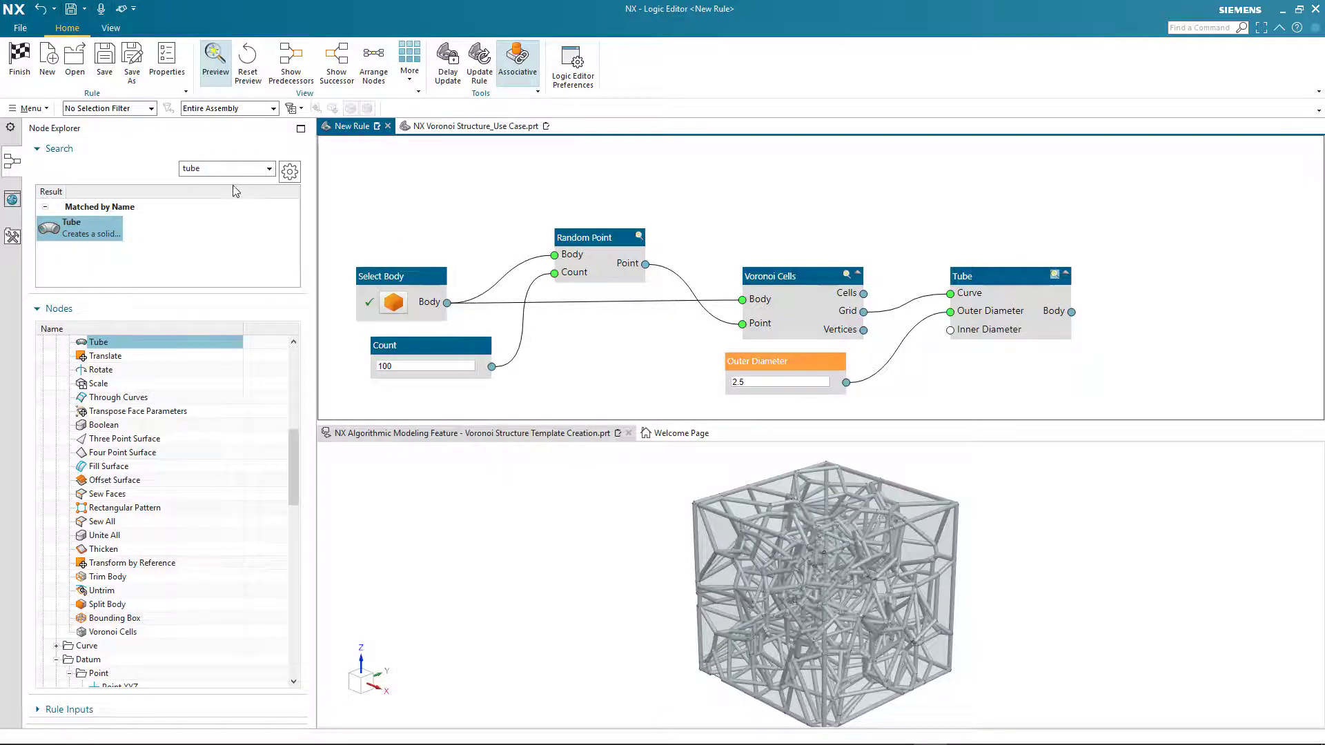
Step: Find the Sphere node, insert it and place it below and to the right of the Tube node
double_click(221, 169)
text(sphere)
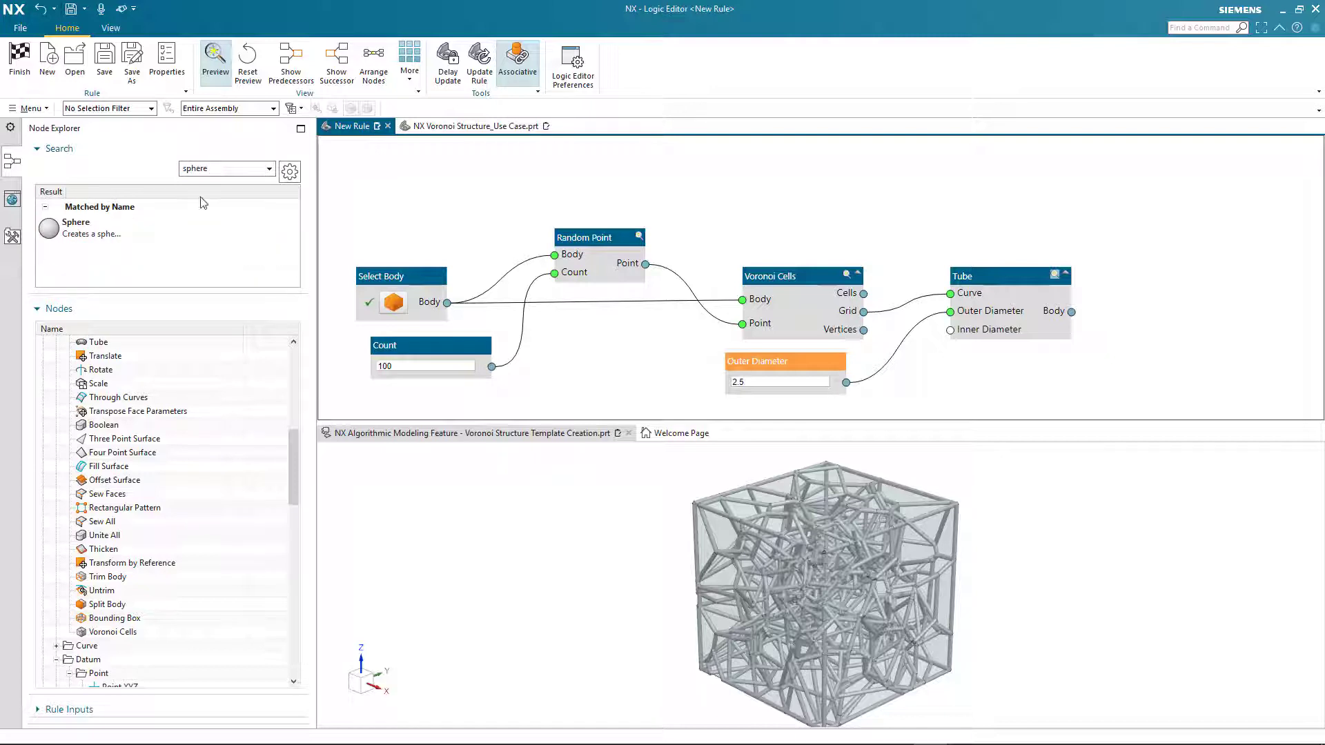
click(103, 245)
drag(104, 244, 596, 287)
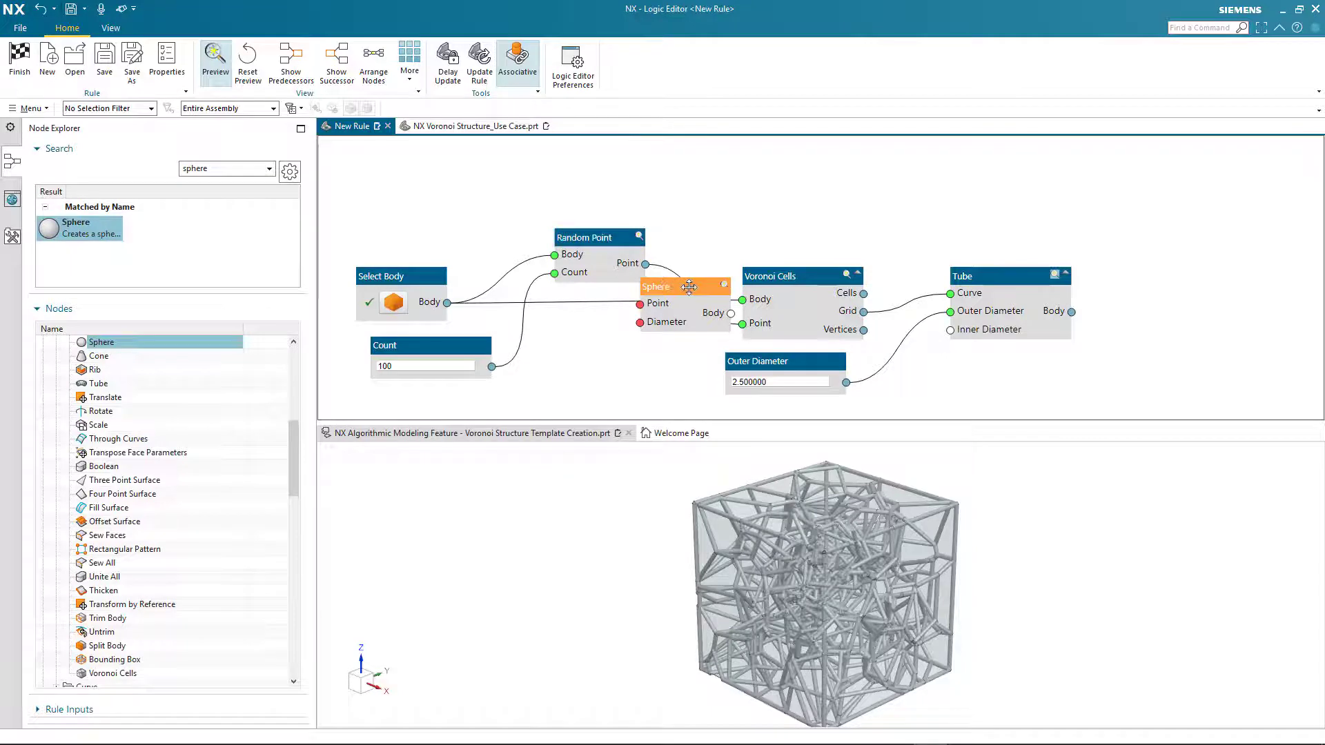
drag(689, 286, 1122, 356)
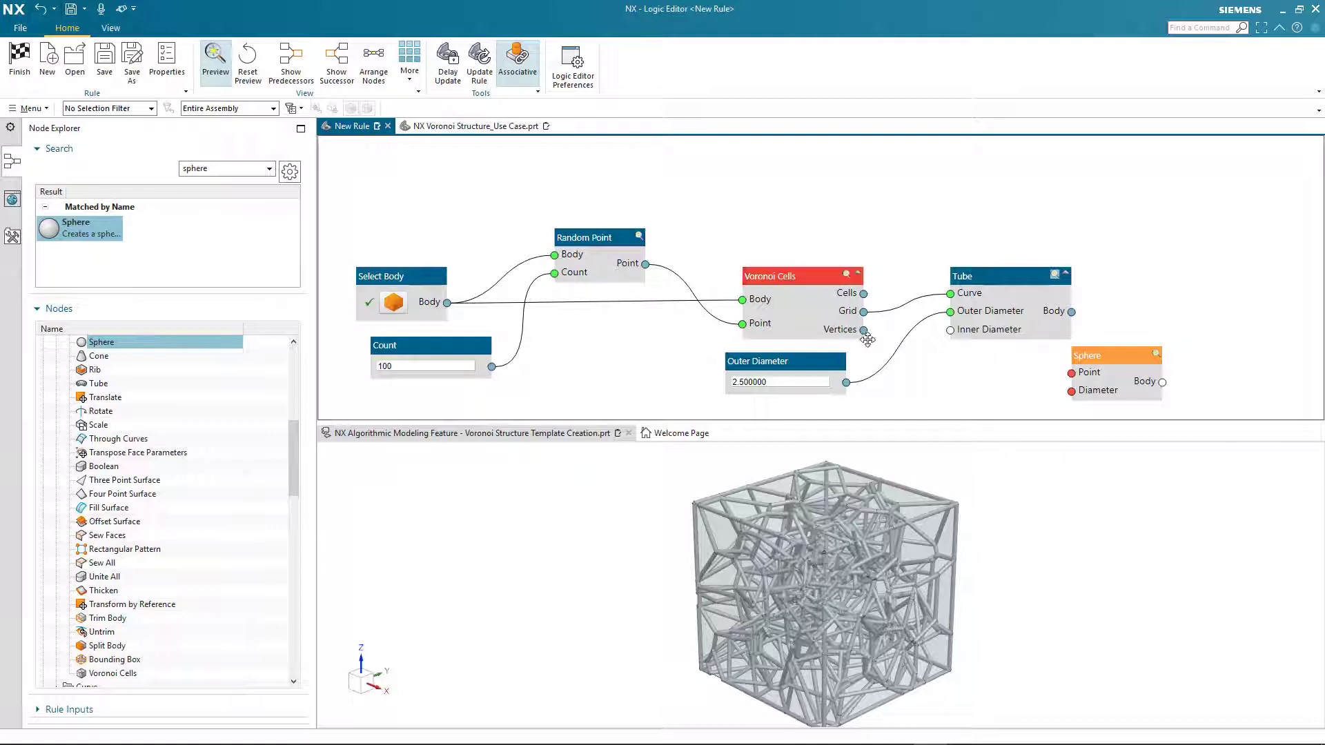
Step: Connect the Voronoi Cells Vertices output to the Sphere's Point input and create a Diameter input of 5
drag(864, 331, 1073, 376)
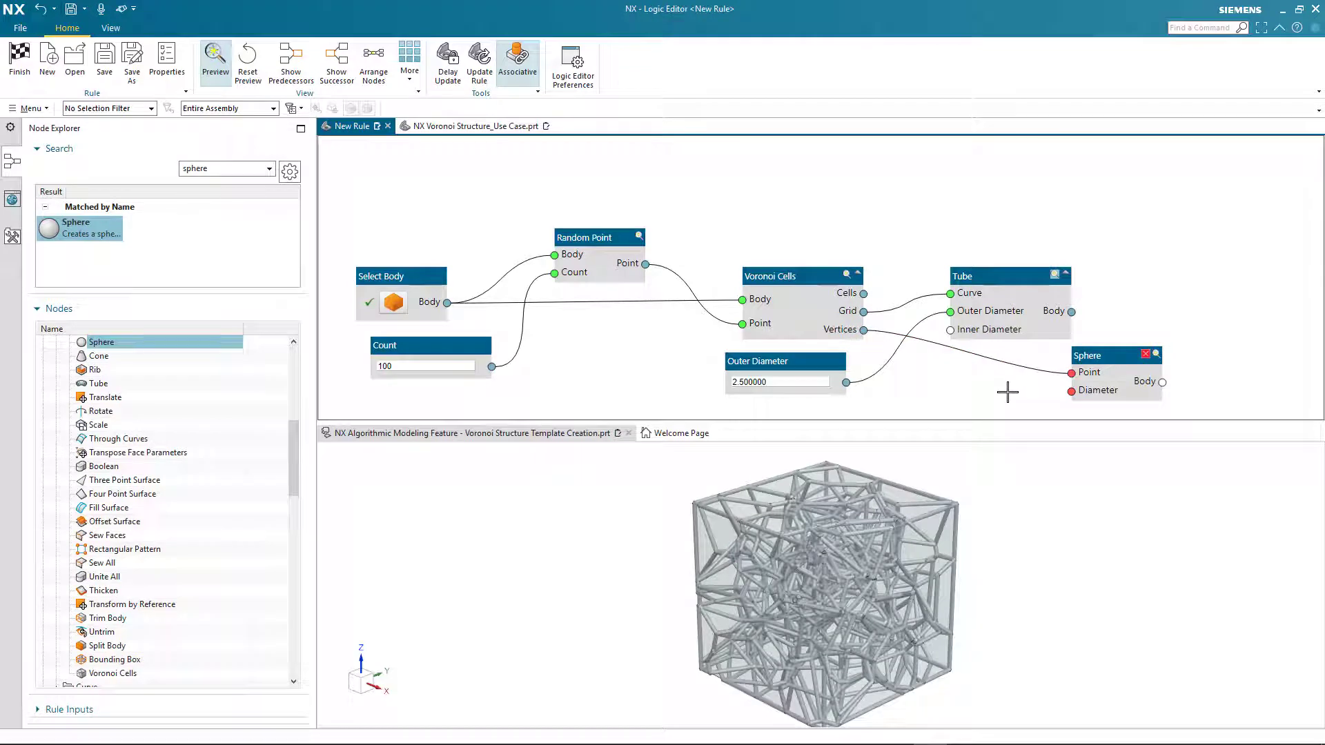
right_click(1071, 391)
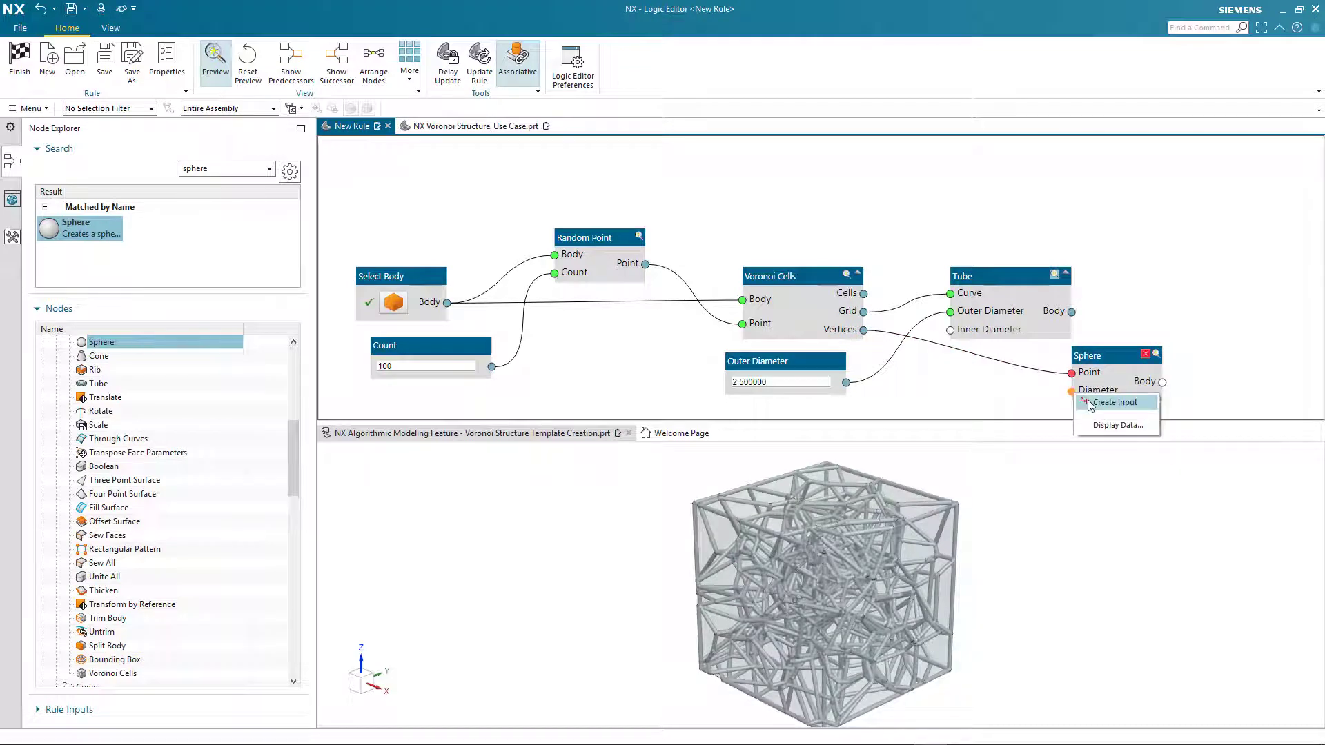
click(1111, 402)
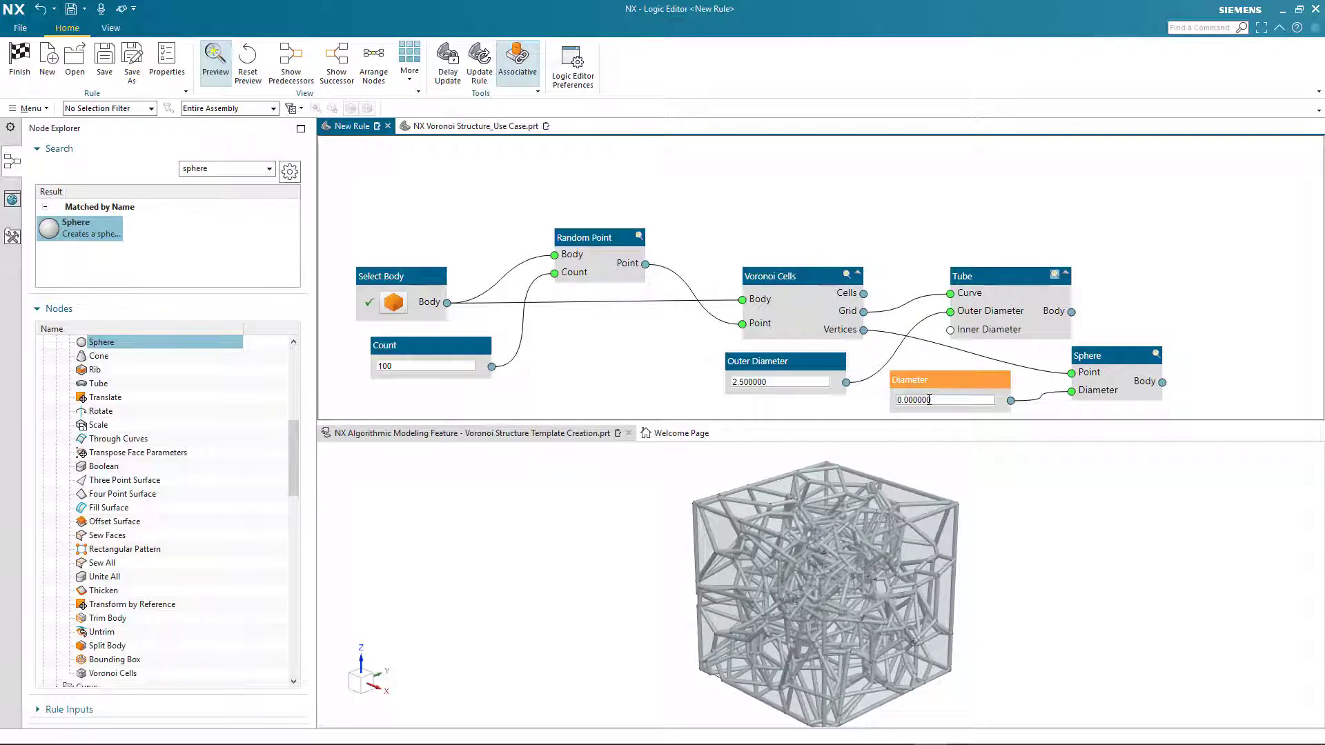
double_click(929, 400)
text(5)
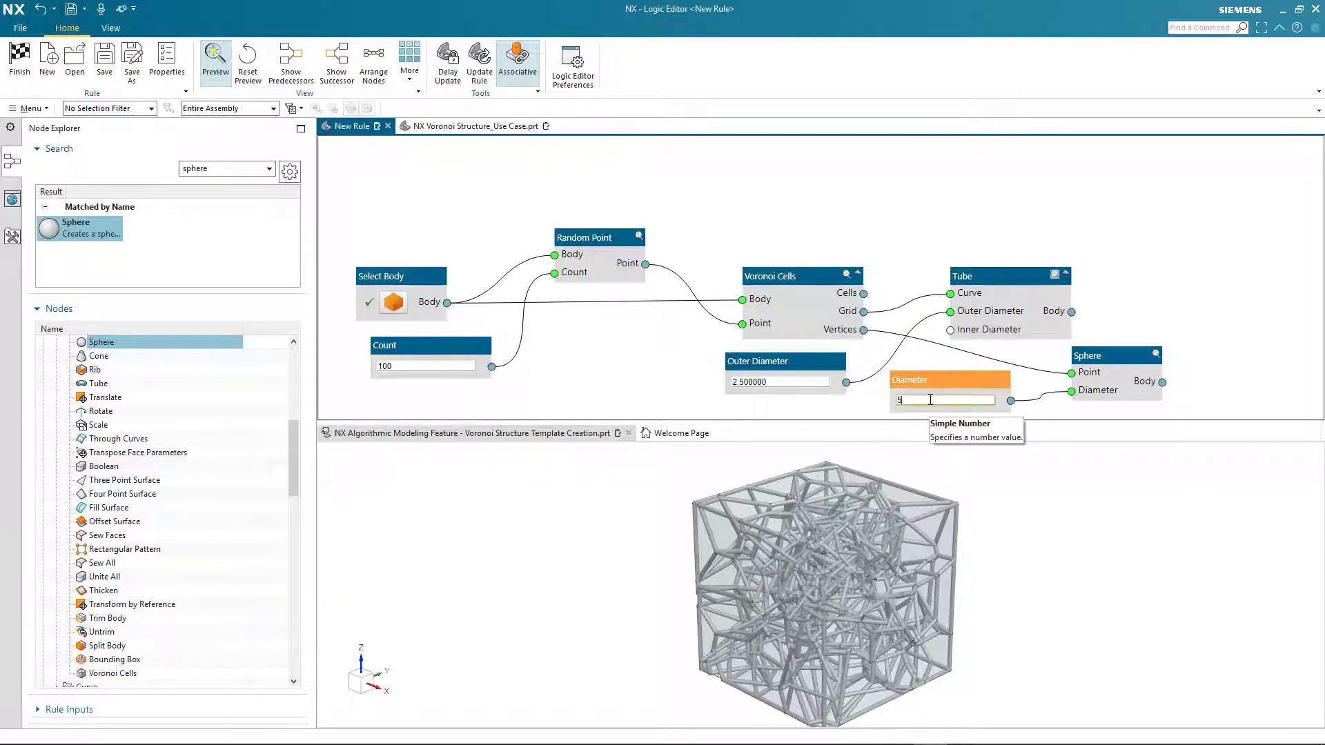
key(Return)
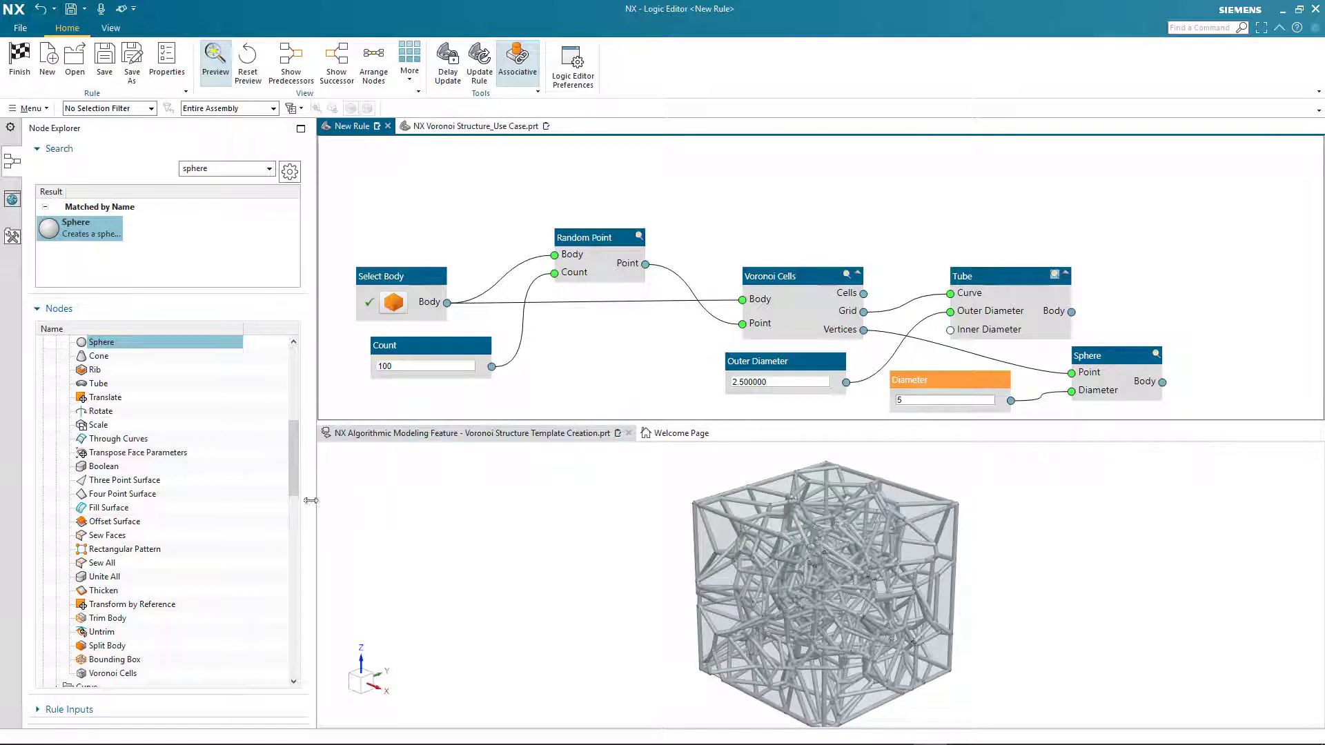
Step: Look through the available node categories, from input and geometry nodes to output, utilities and logic
drag(289, 477, 298, 386)
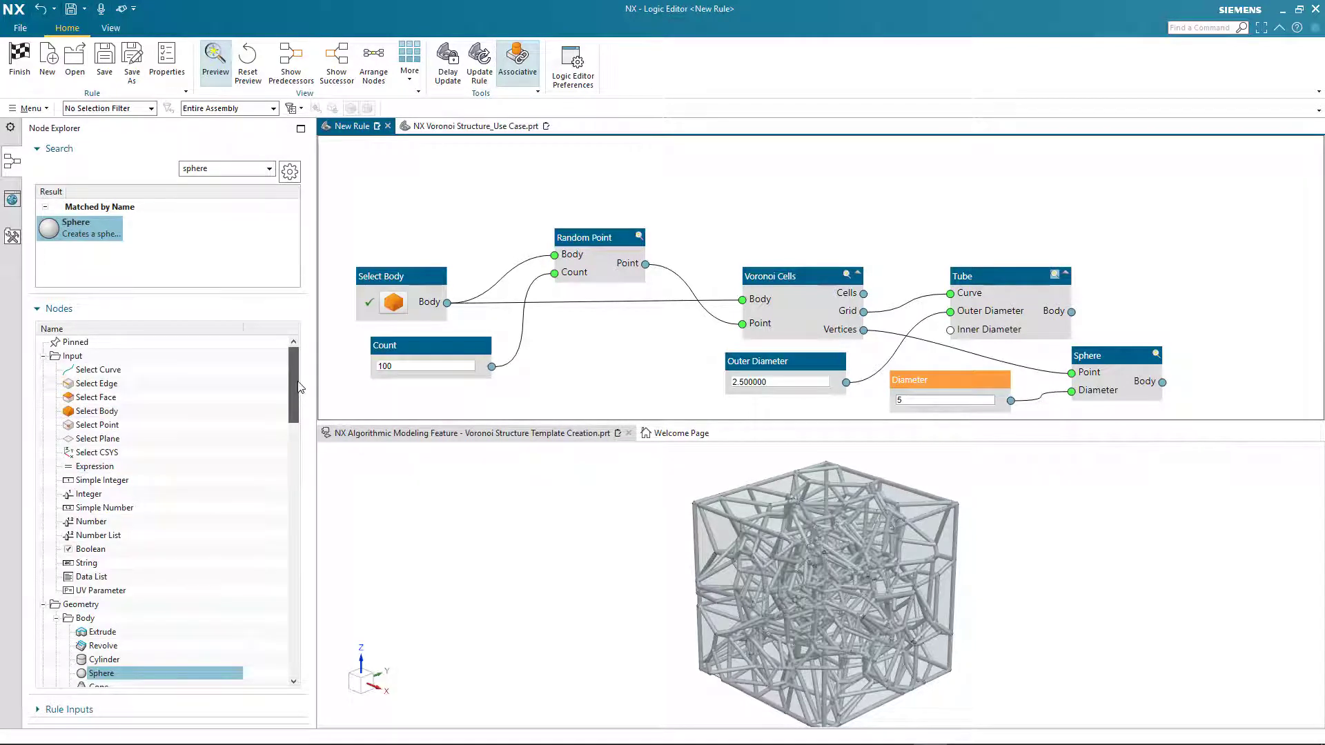
drag(298, 386, 281, 668)
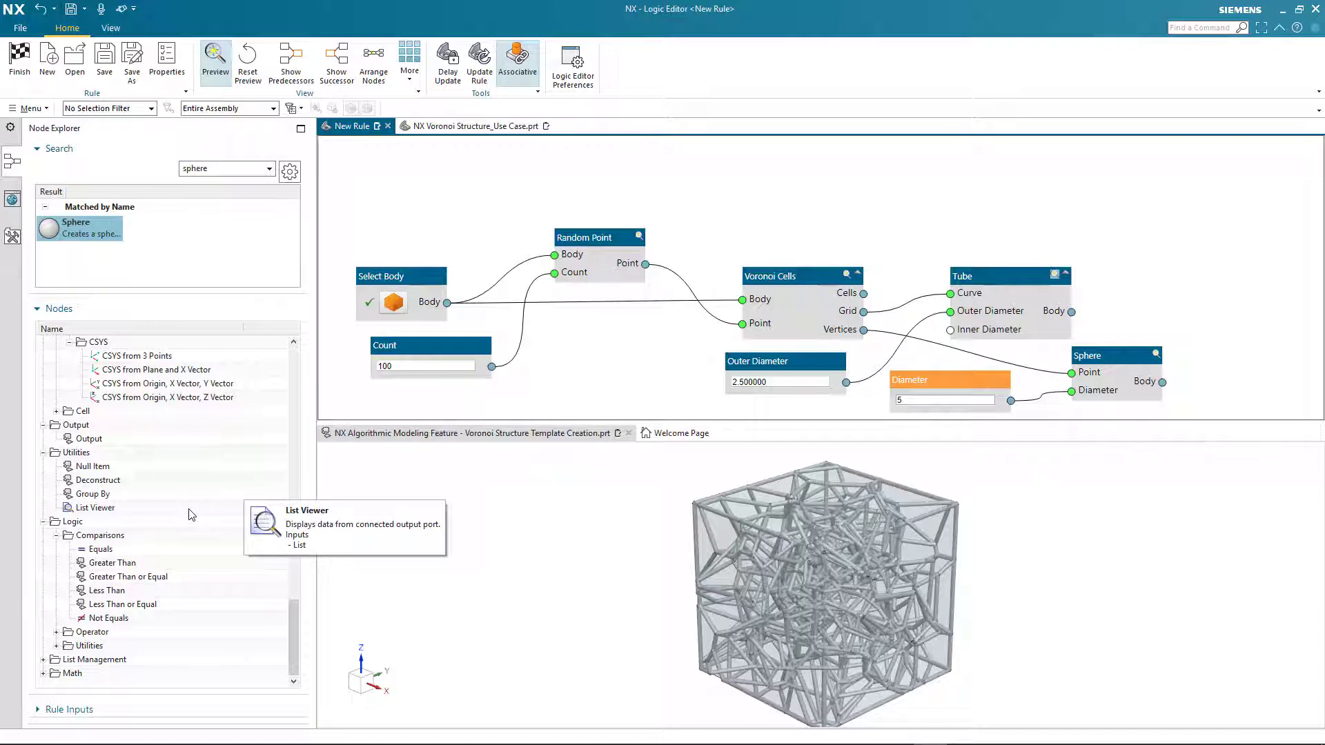
click(56, 632)
scroll(182, 640, down, 2)
scroll(183, 640, up, 15)
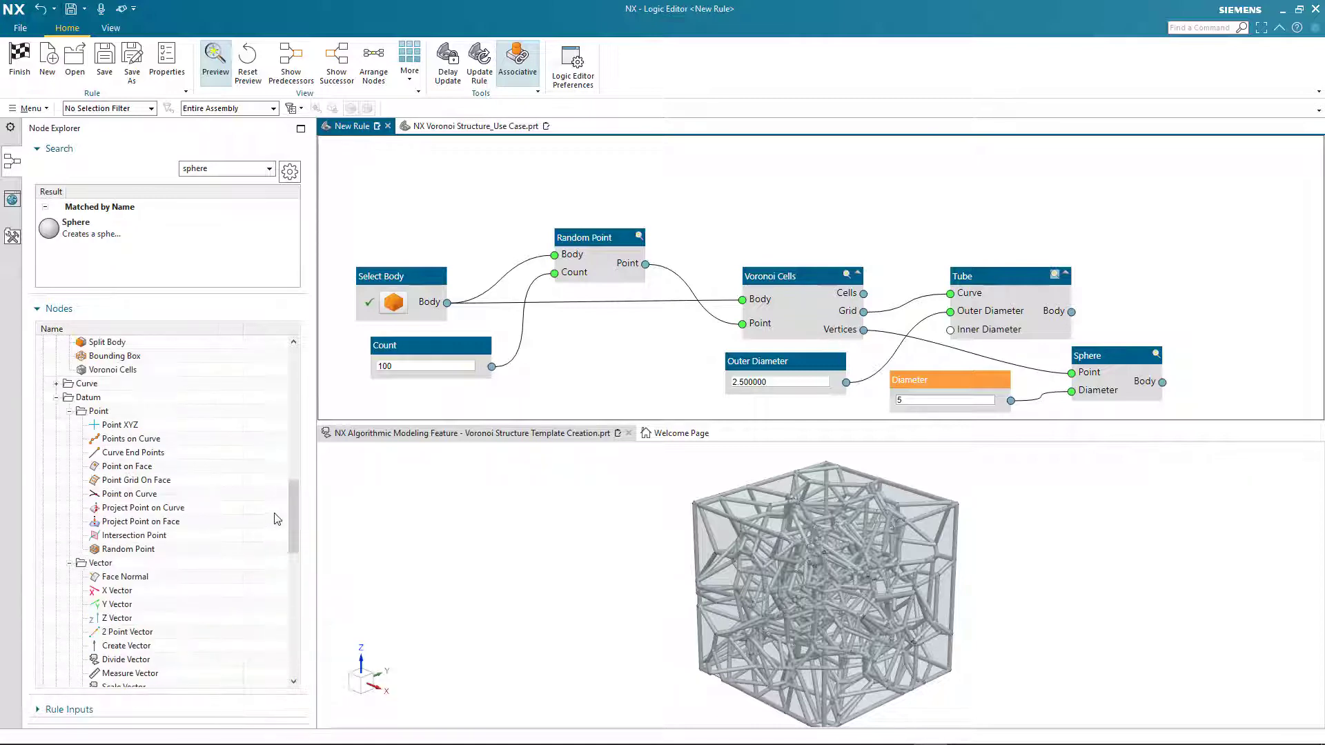
drag(294, 511, 290, 371)
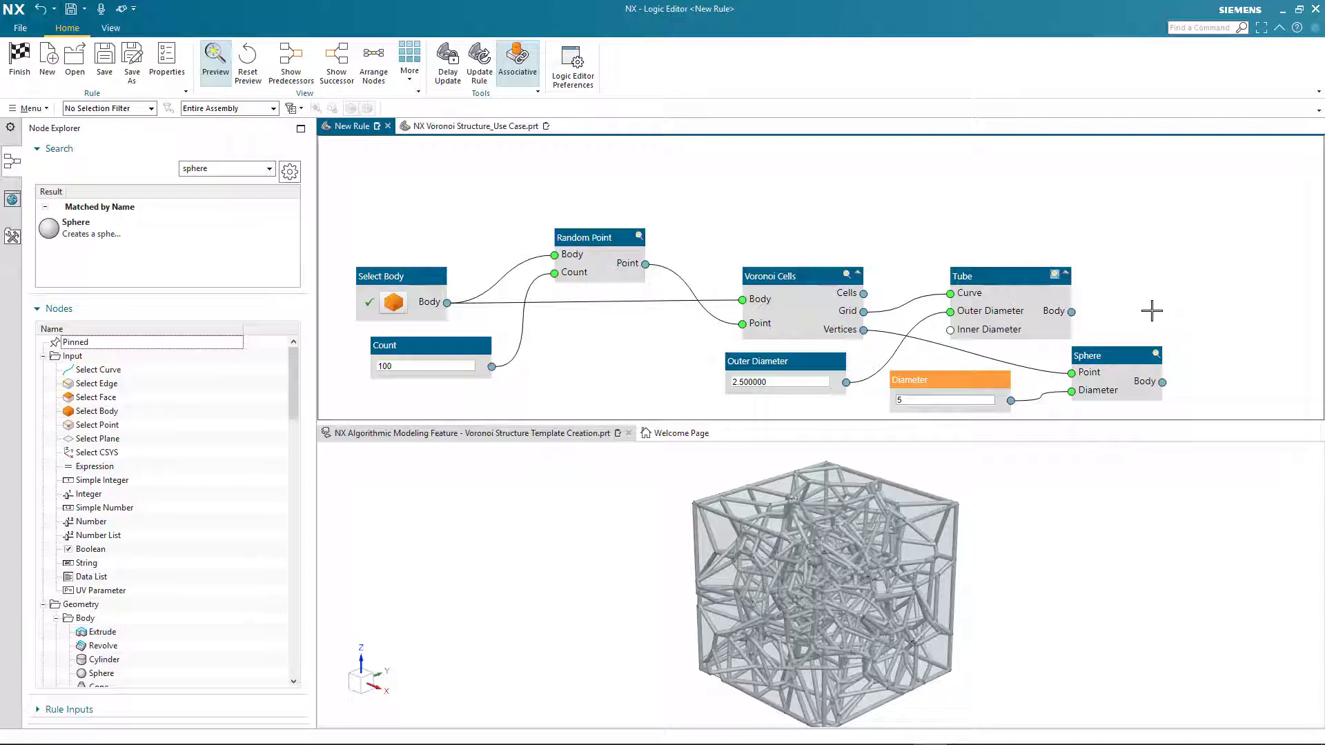
Step: Preview the spheres alone on the block, then preview them together with the tubes
click(1055, 275)
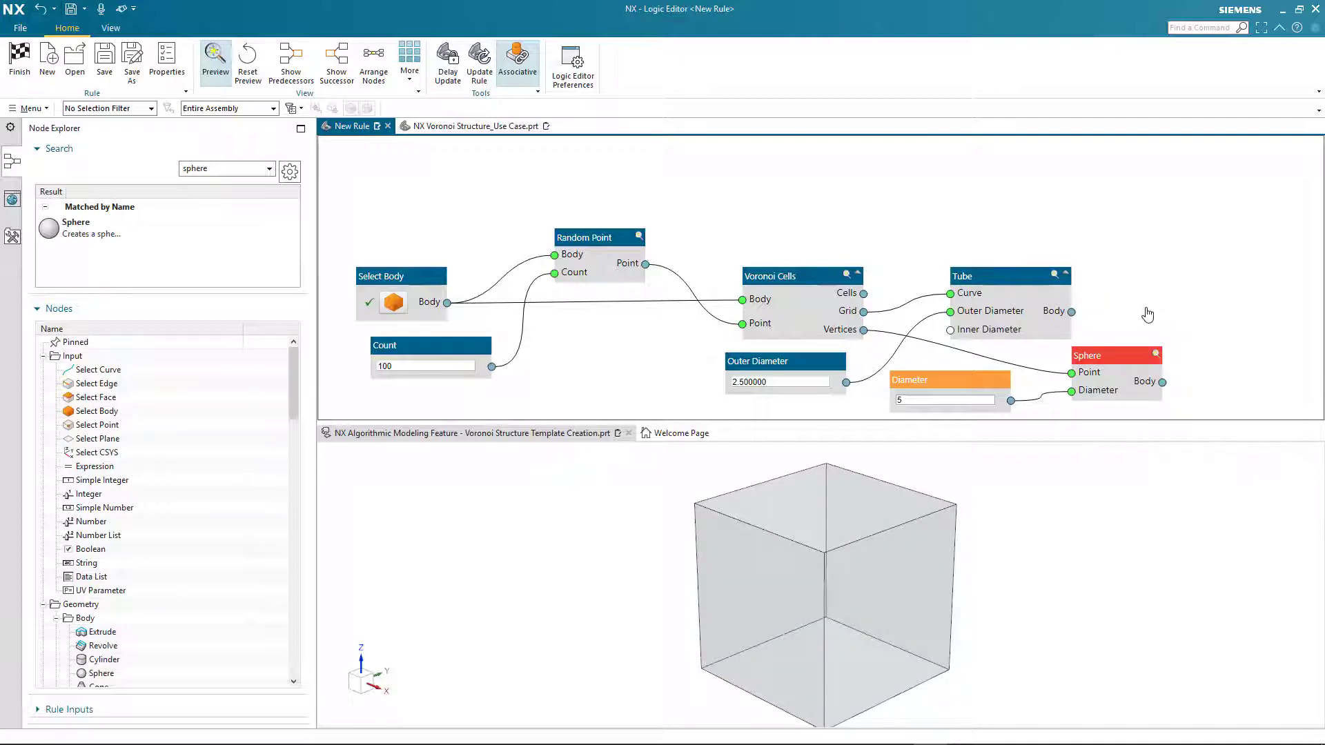
click(1156, 354)
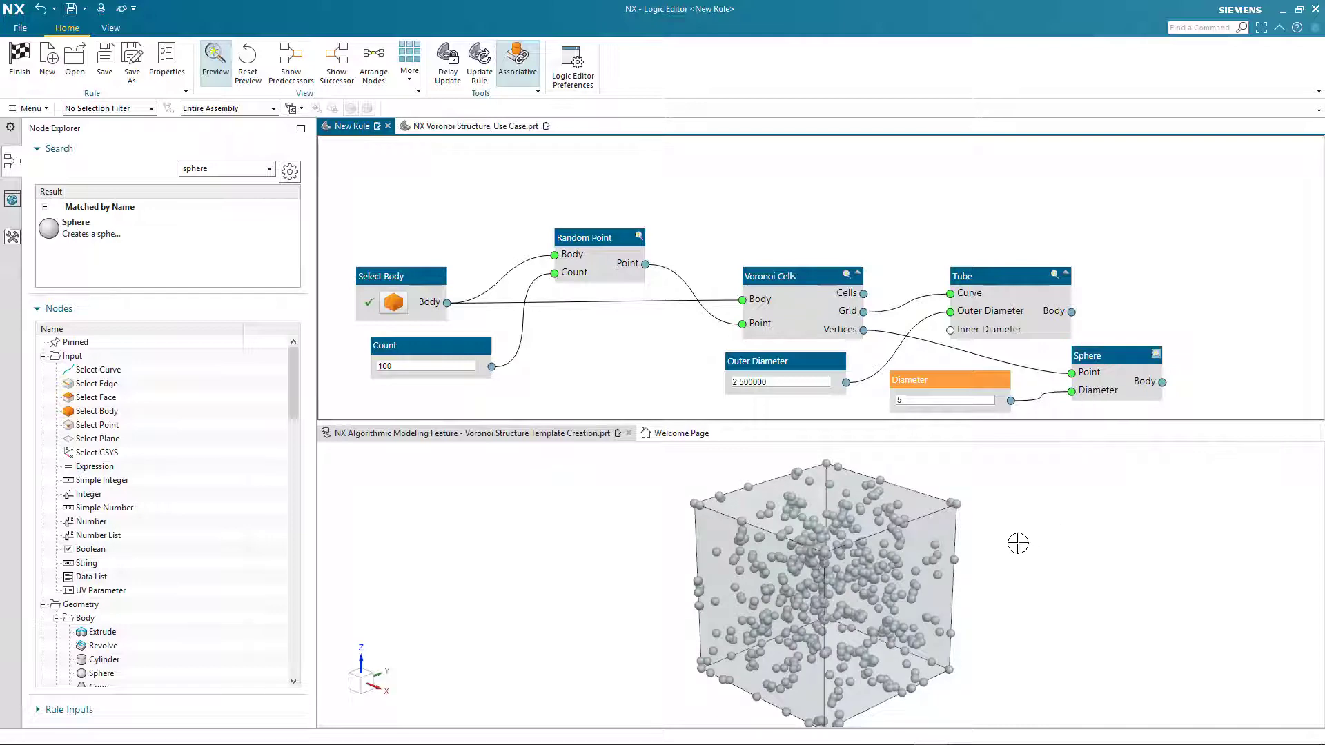
middle_drag(1018, 544, 1074, 526)
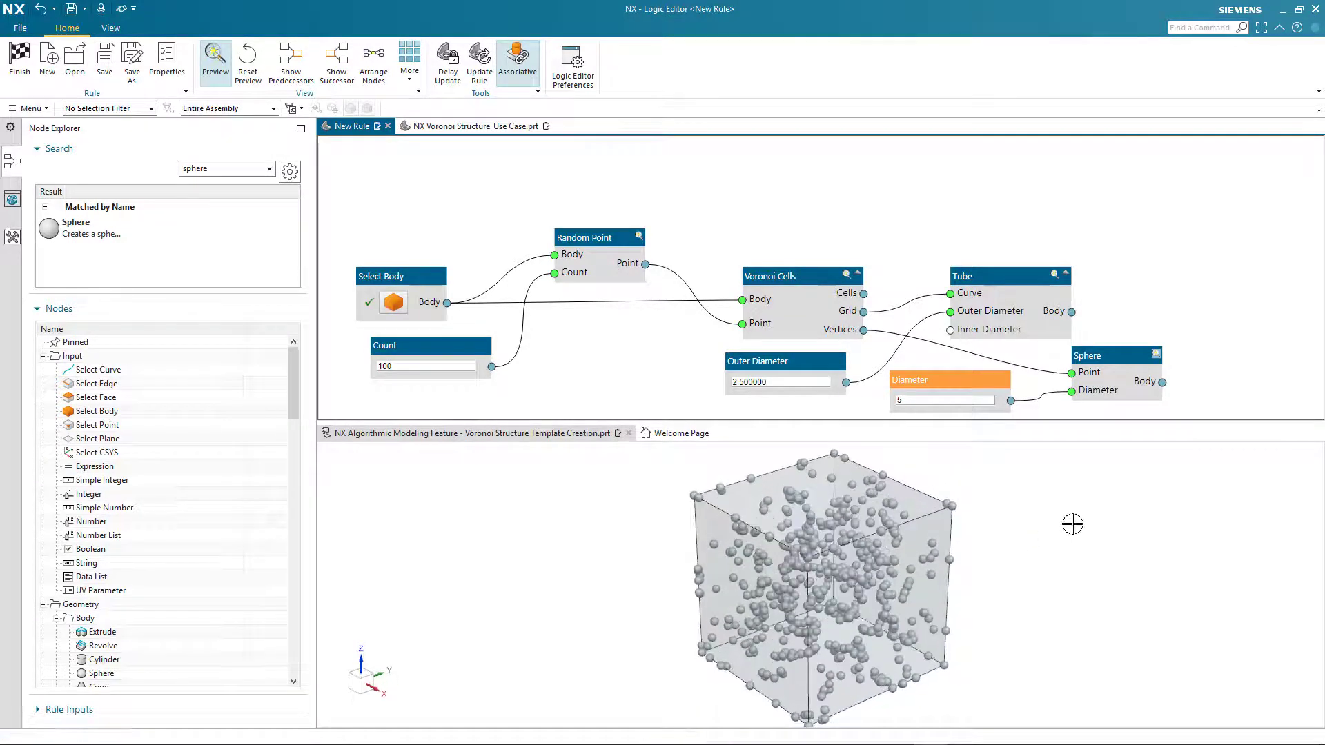
click(1055, 275)
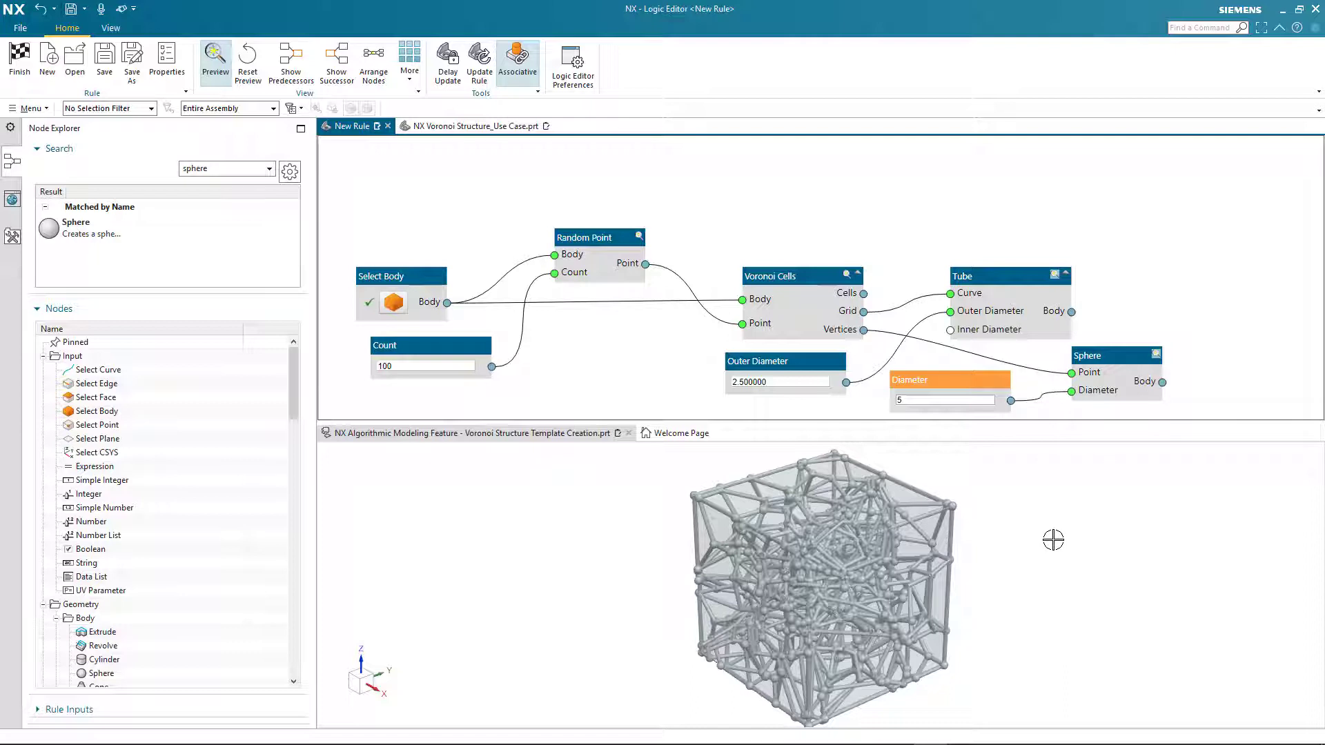
Step: Move the Tube node above the Sphere, create an Output from its Body and connect the Sphere's Body to Object 2
drag(1030, 276, 1121, 229)
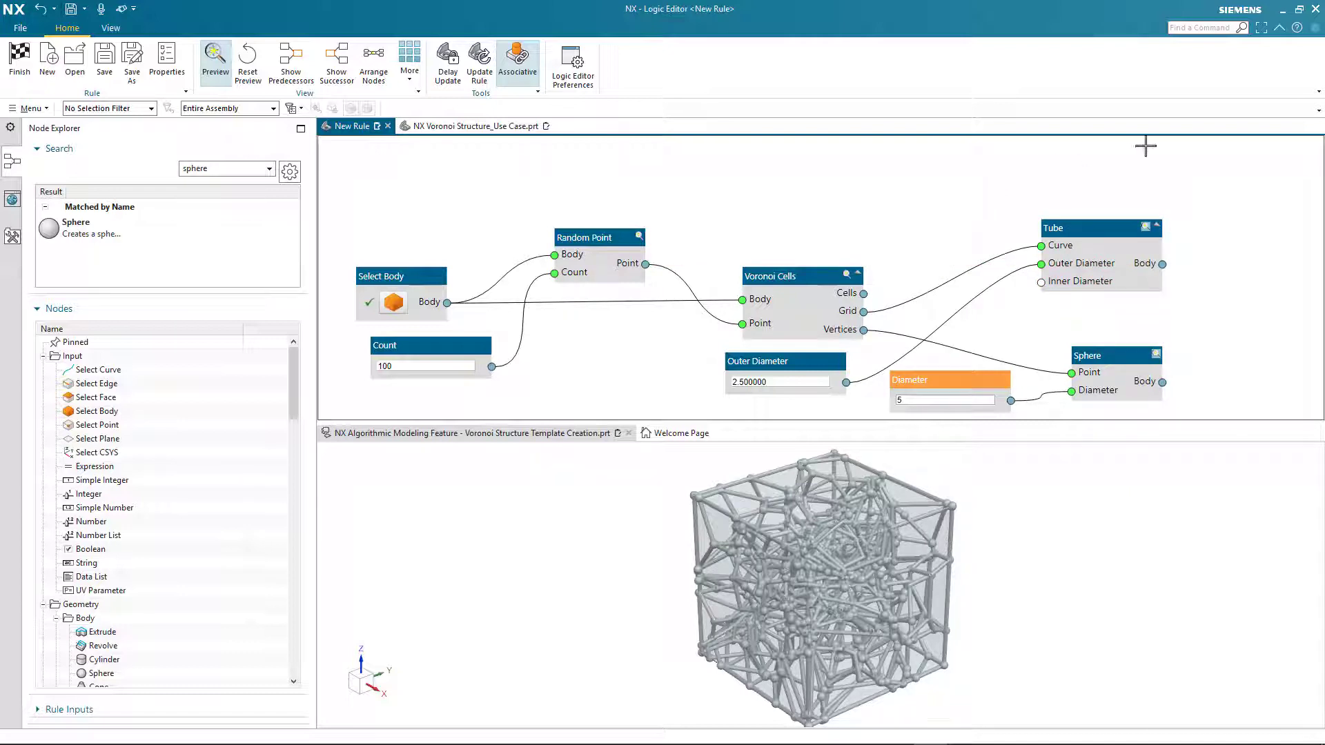
right_click(1162, 264)
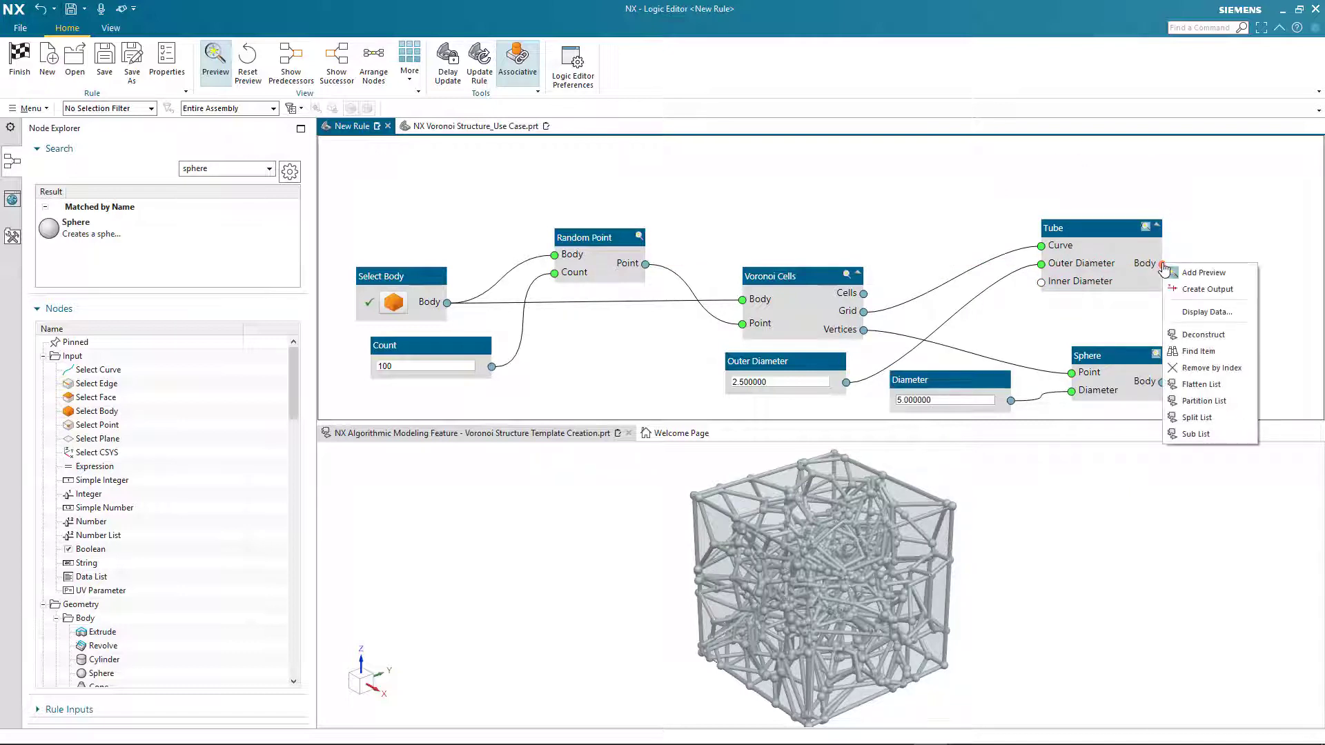
click(1206, 289)
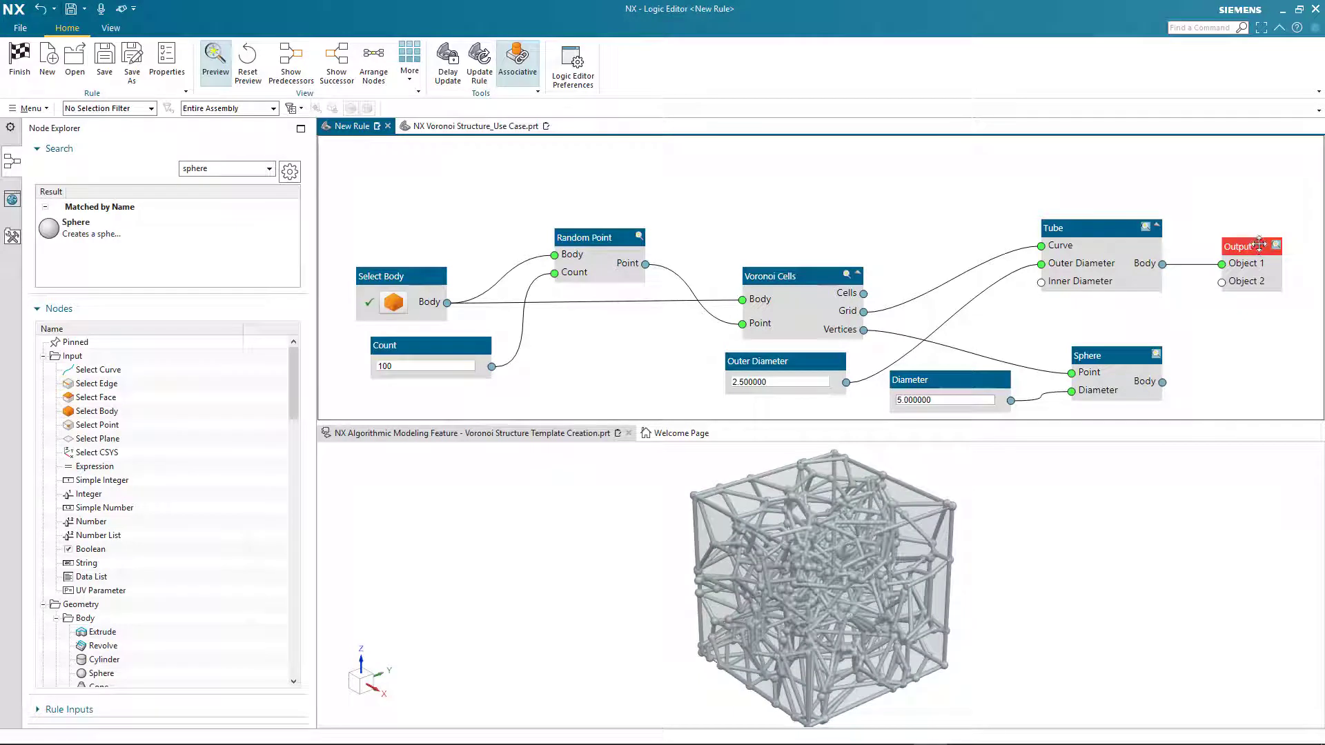
drag(1259, 245, 1264, 224)
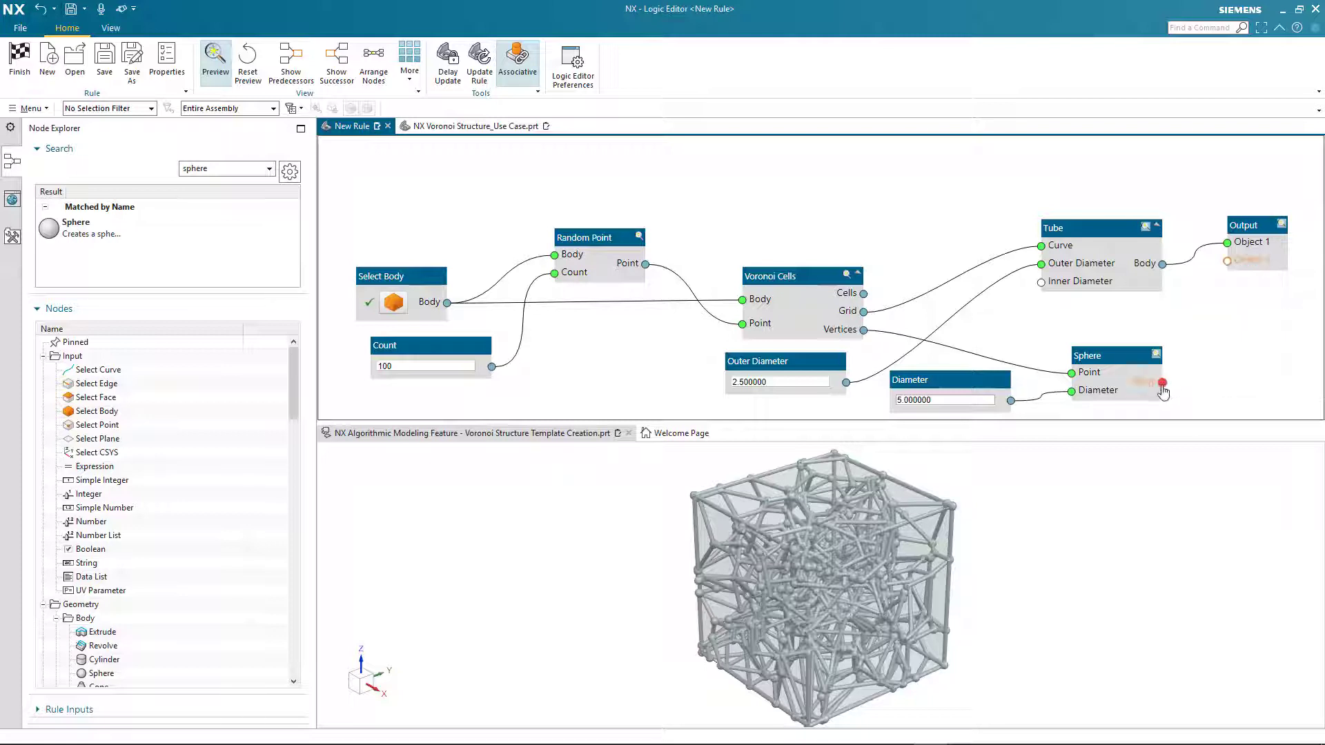
drag(1161, 385, 1228, 268)
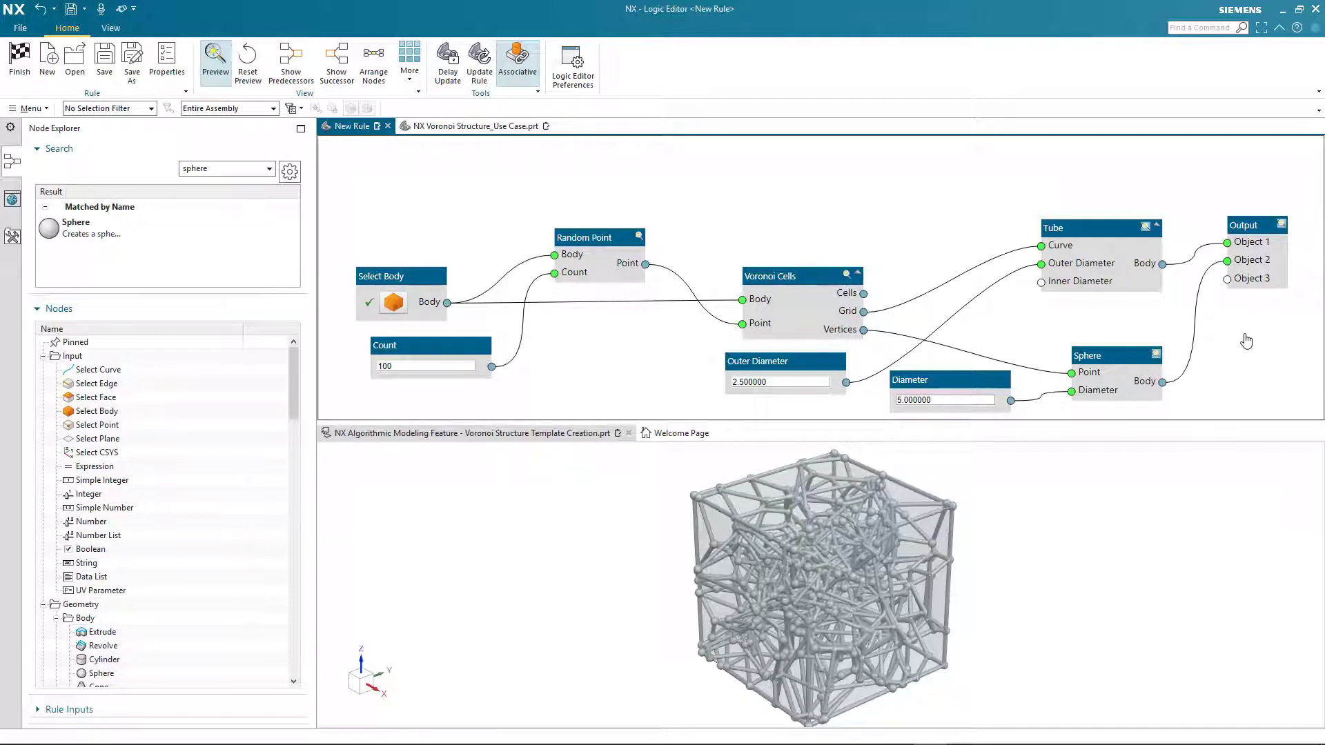
mouse_move(1054, 538)
middle_down()
mouse_move(1070, 529)
mouse_move(1049, 536)
middle_up()
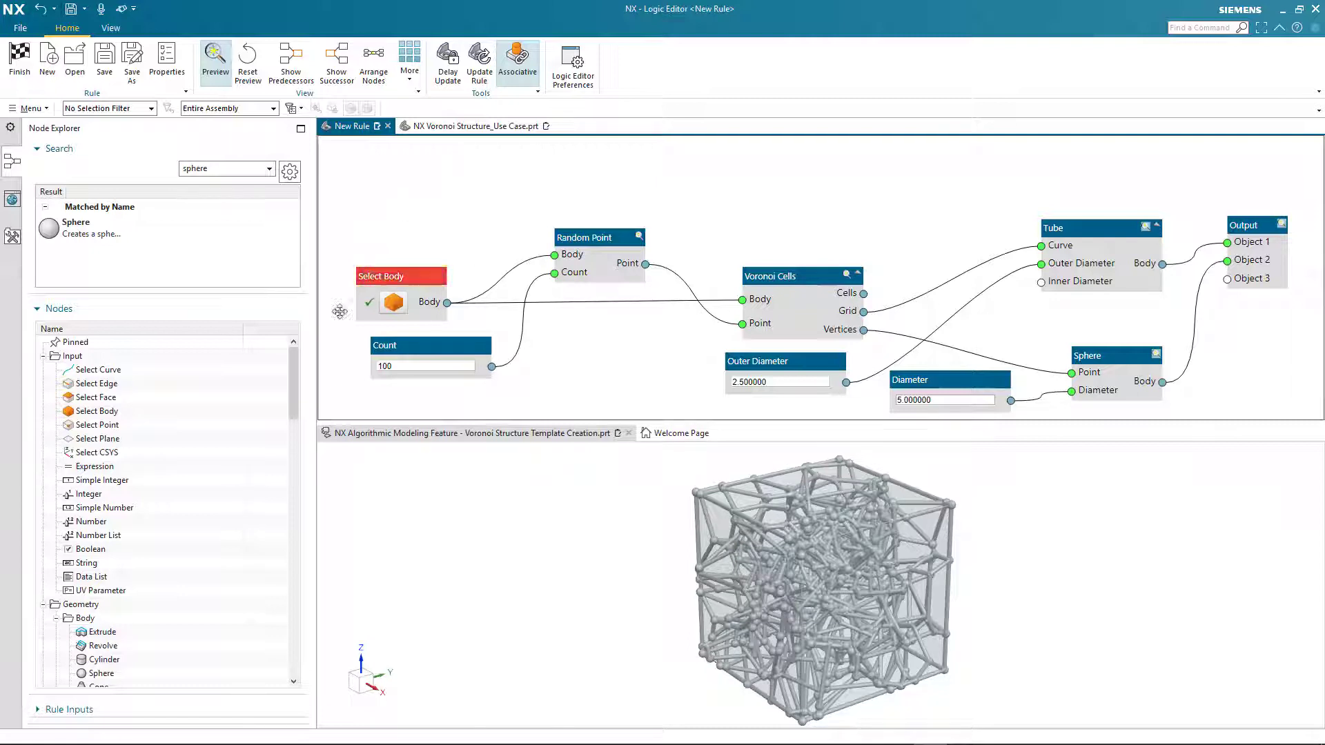
Step: Show the rule inputs, review the feature dialog they generate and accept it
click(69, 709)
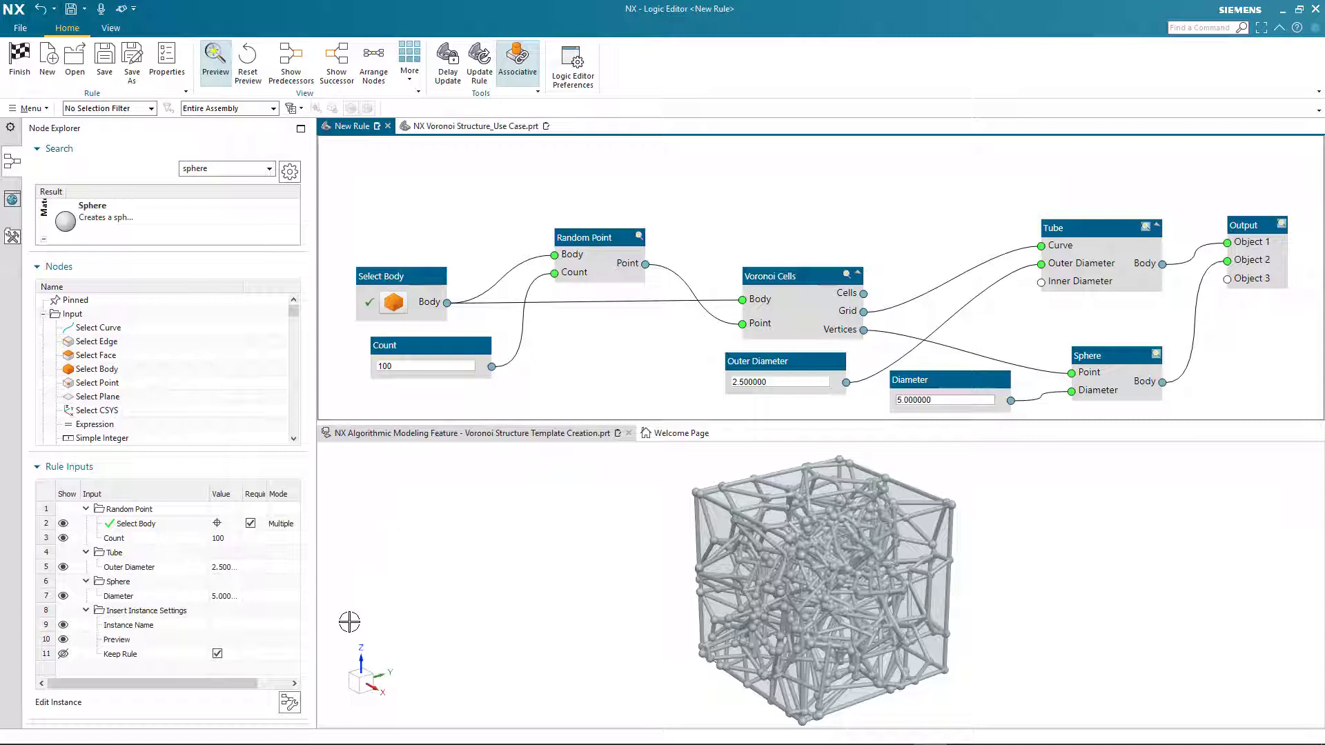
click(289, 704)
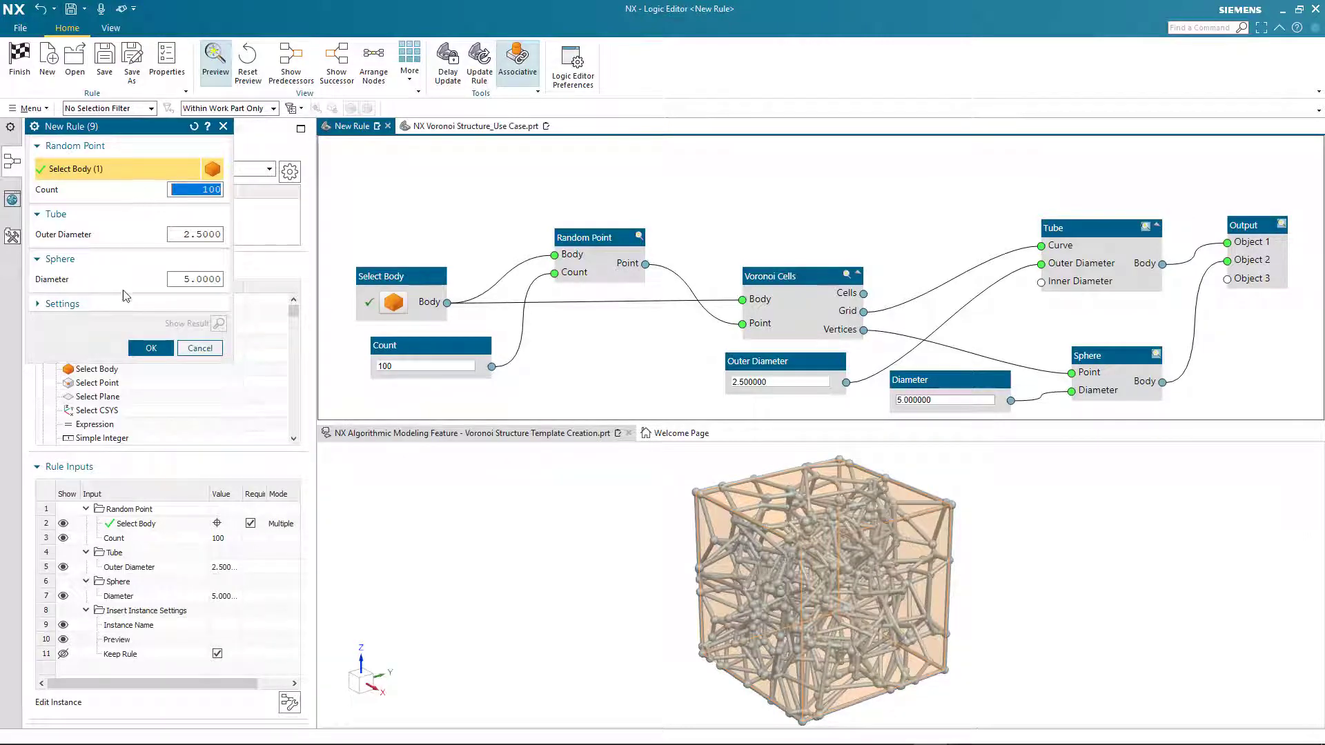
click(151, 348)
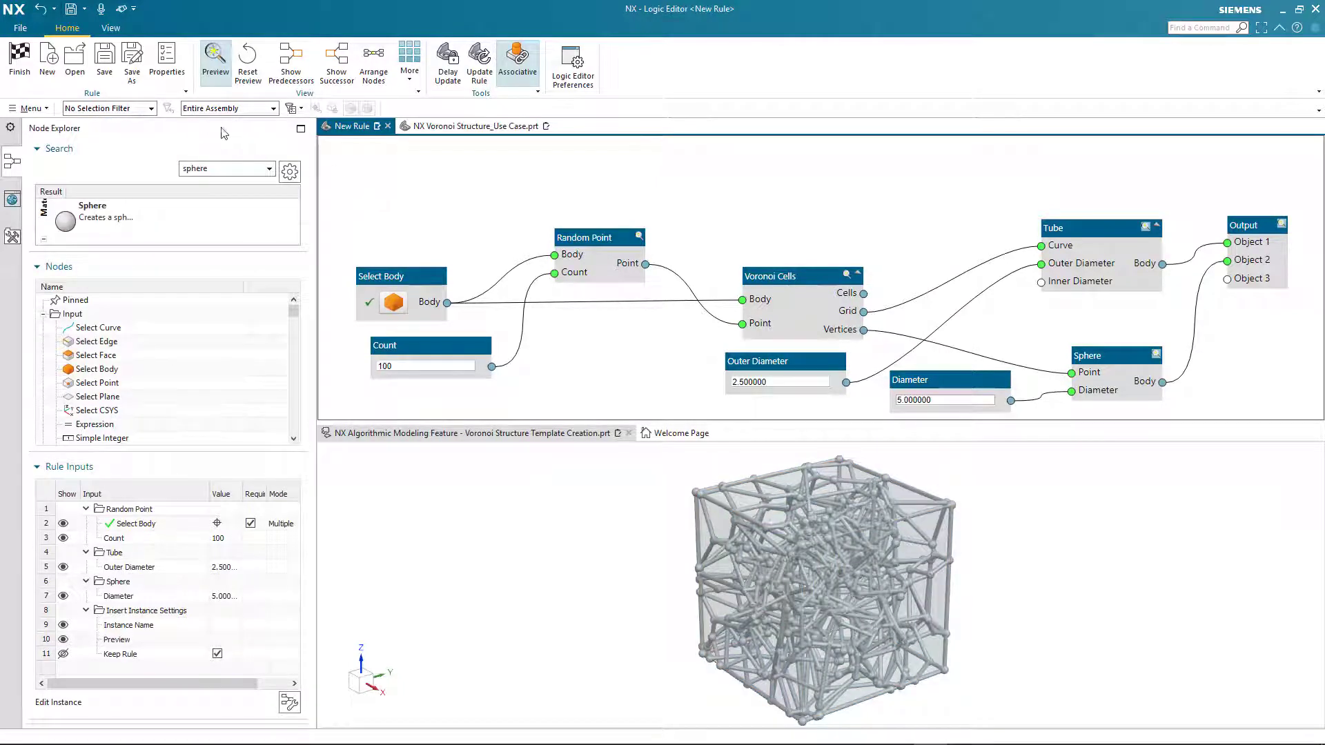
Step: Save the rule as "Voronoi Basic Structure" in the Consumer Products folder of the Algorithmic Modeling Logical Rules
click(104, 62)
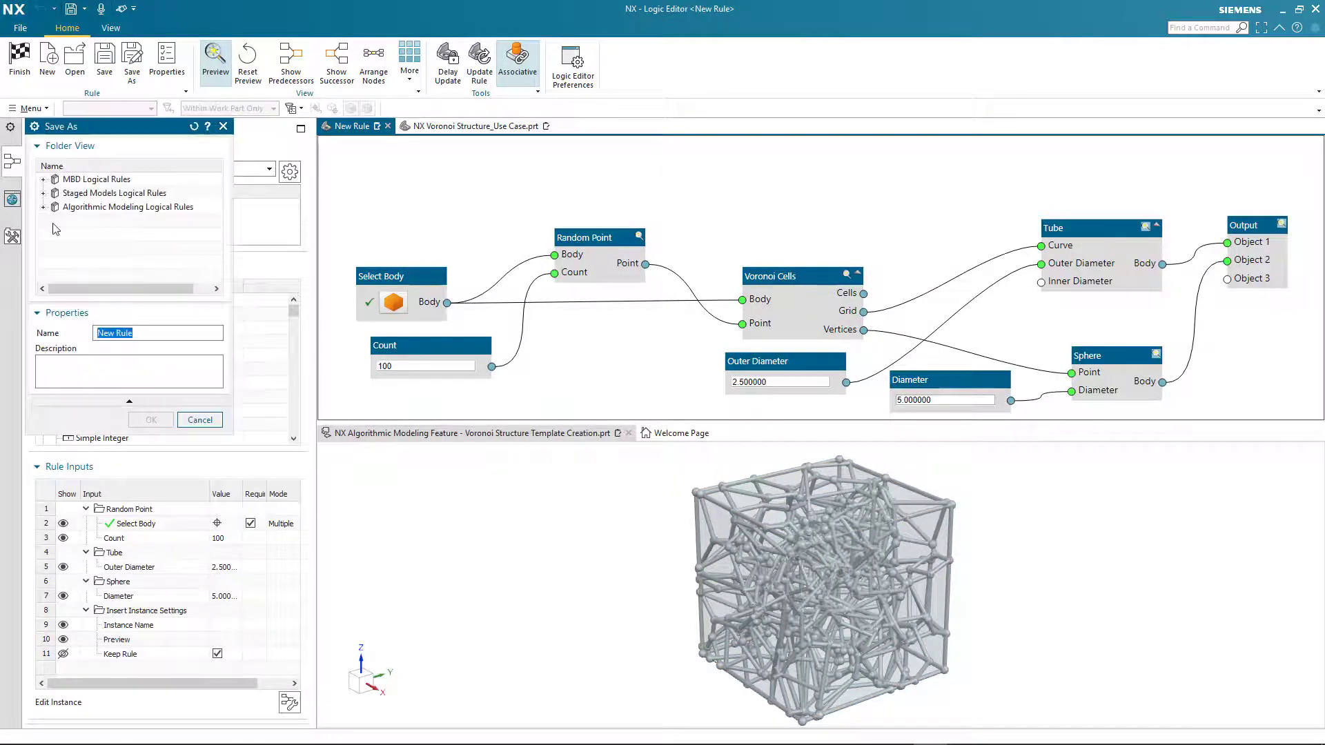
click(43, 207)
click(111, 262)
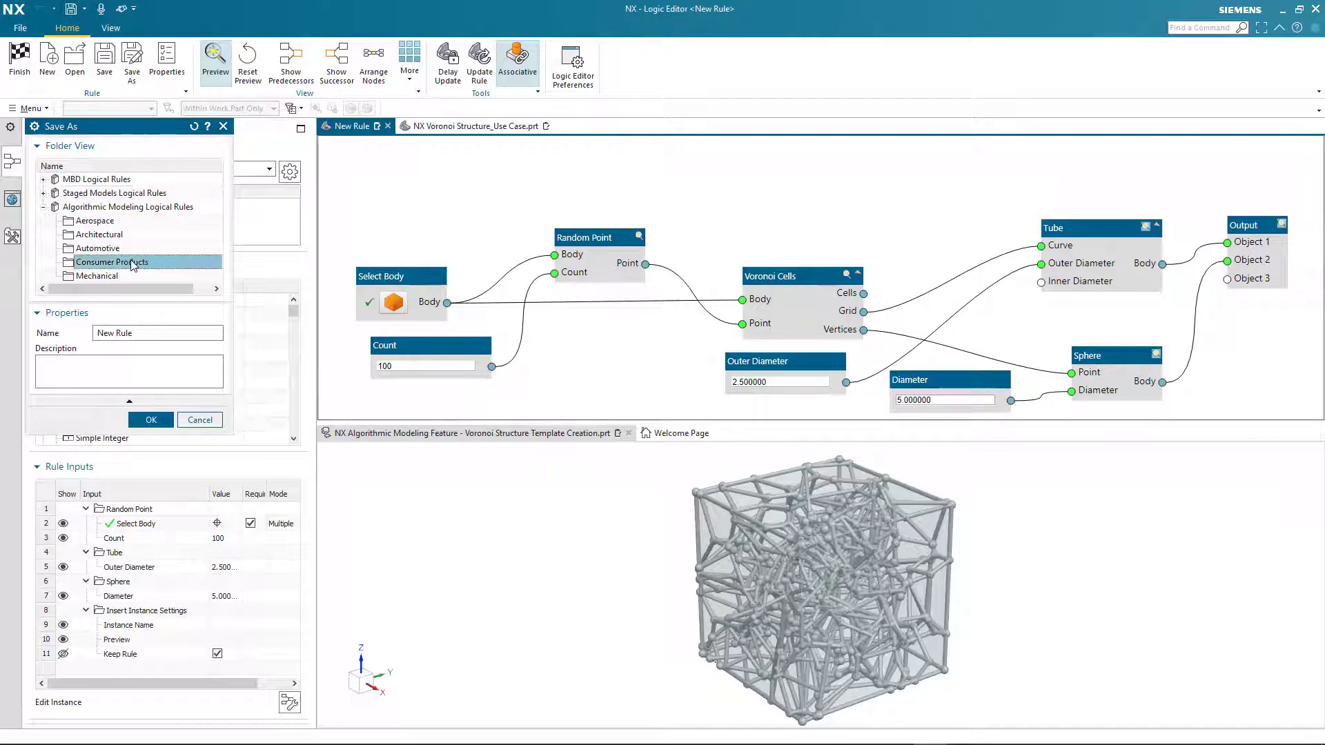
click(146, 332)
text(V)
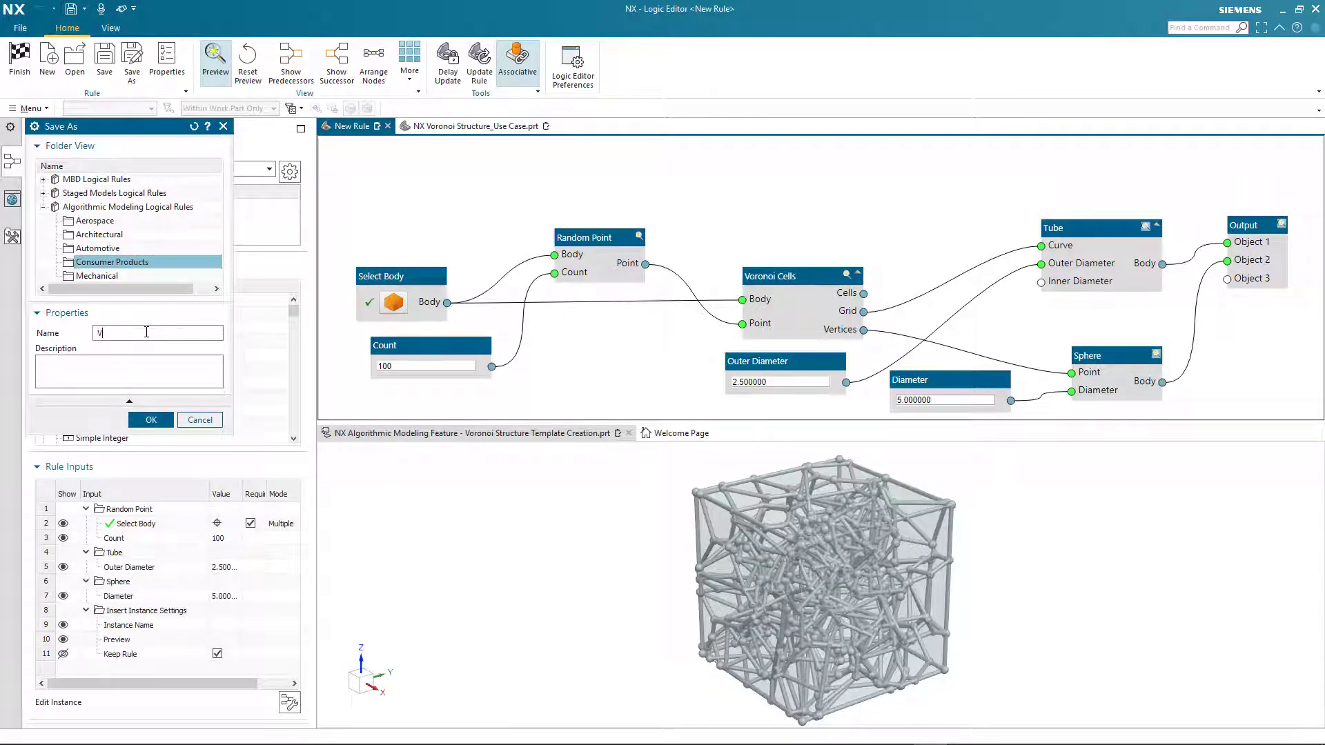
text(oronoi Basic Structure)
click(151, 420)
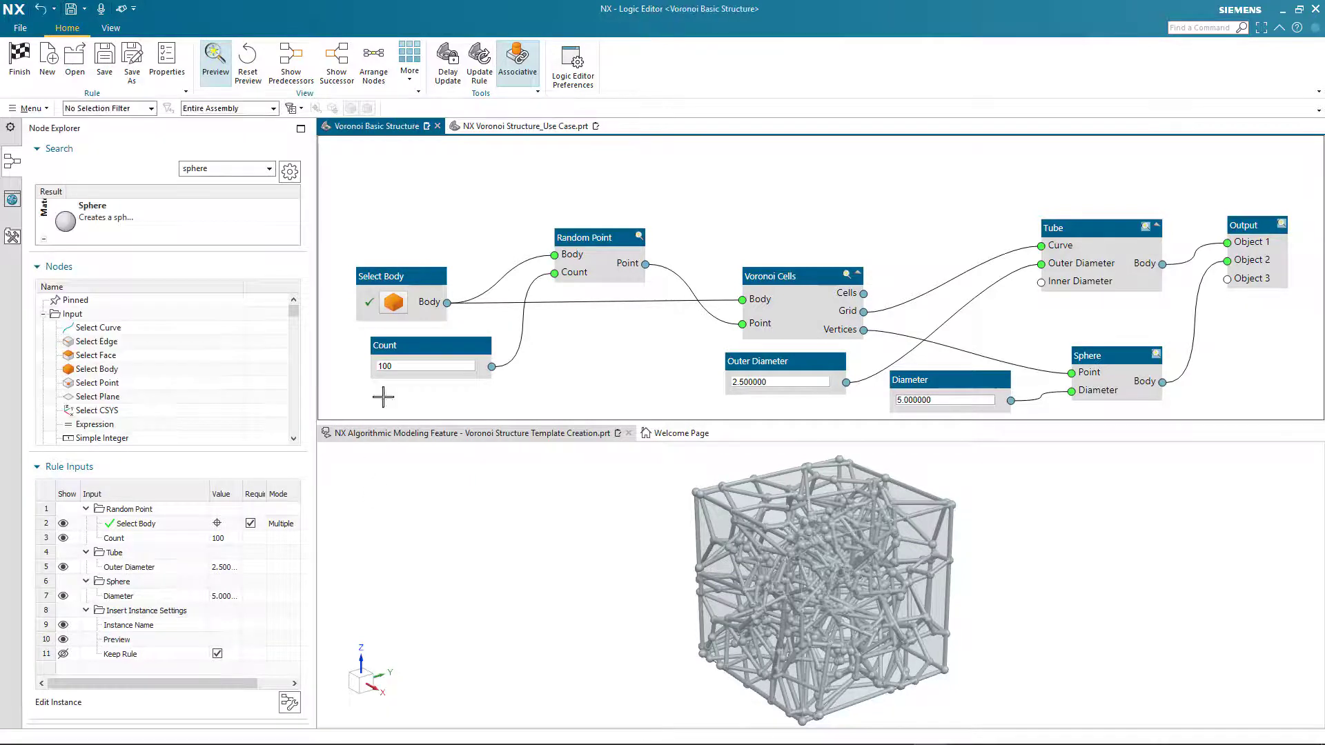
Step: Finish the rule in the Logic Editor, reopen the algorithmic feature on the block to review its parameters, and close it without changes
click(20, 59)
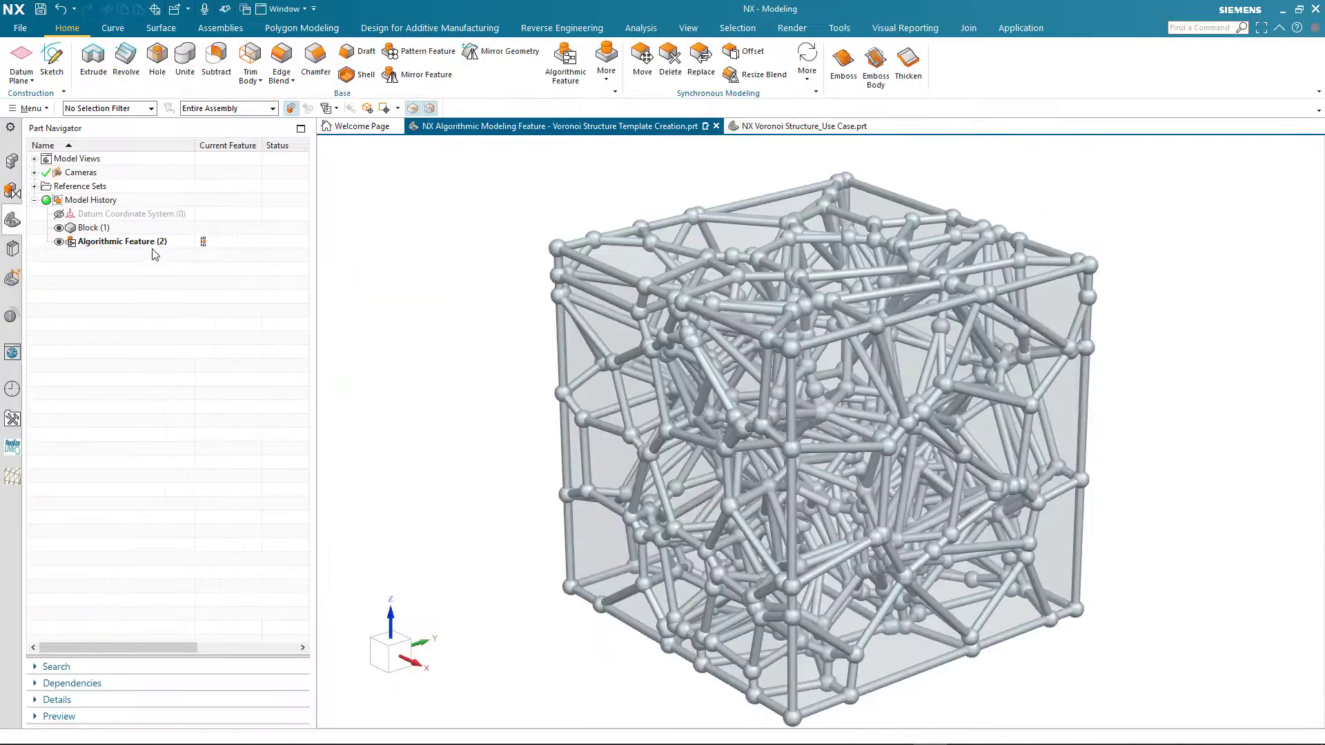
click(160, 241)
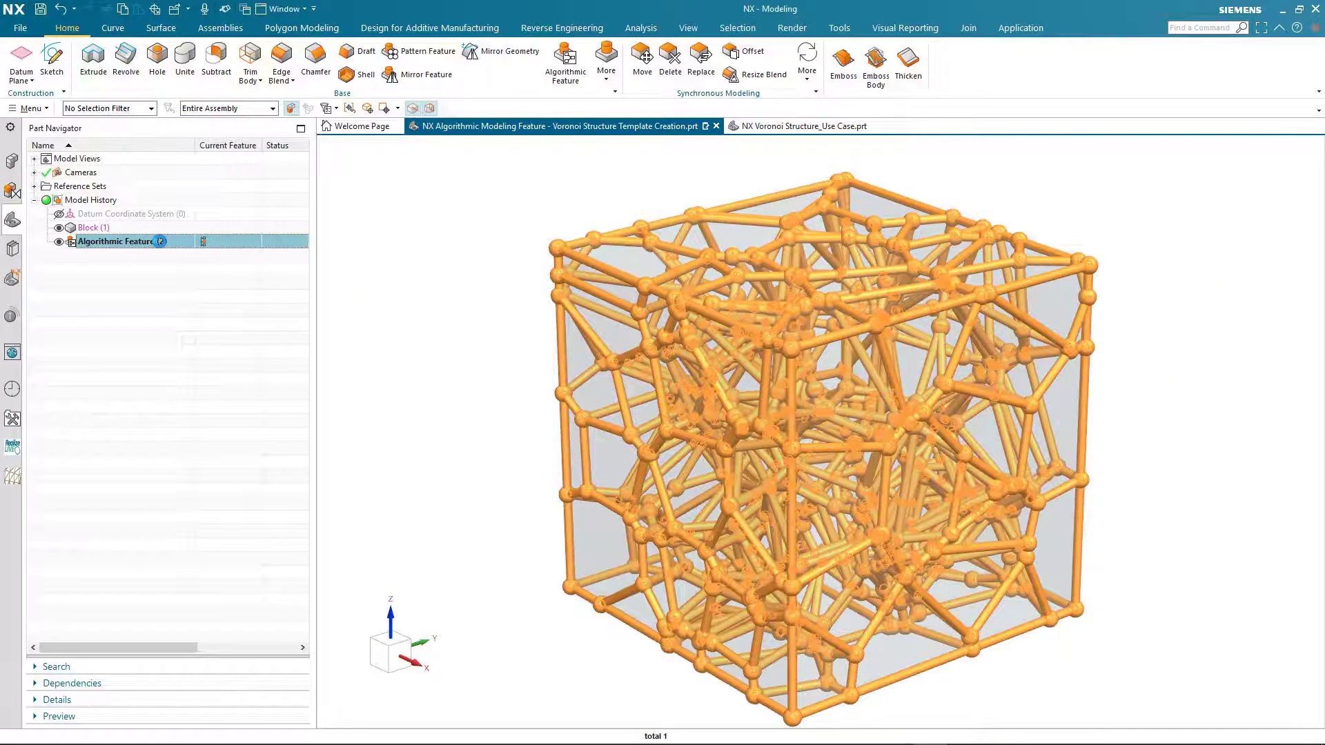
double_click(160, 241)
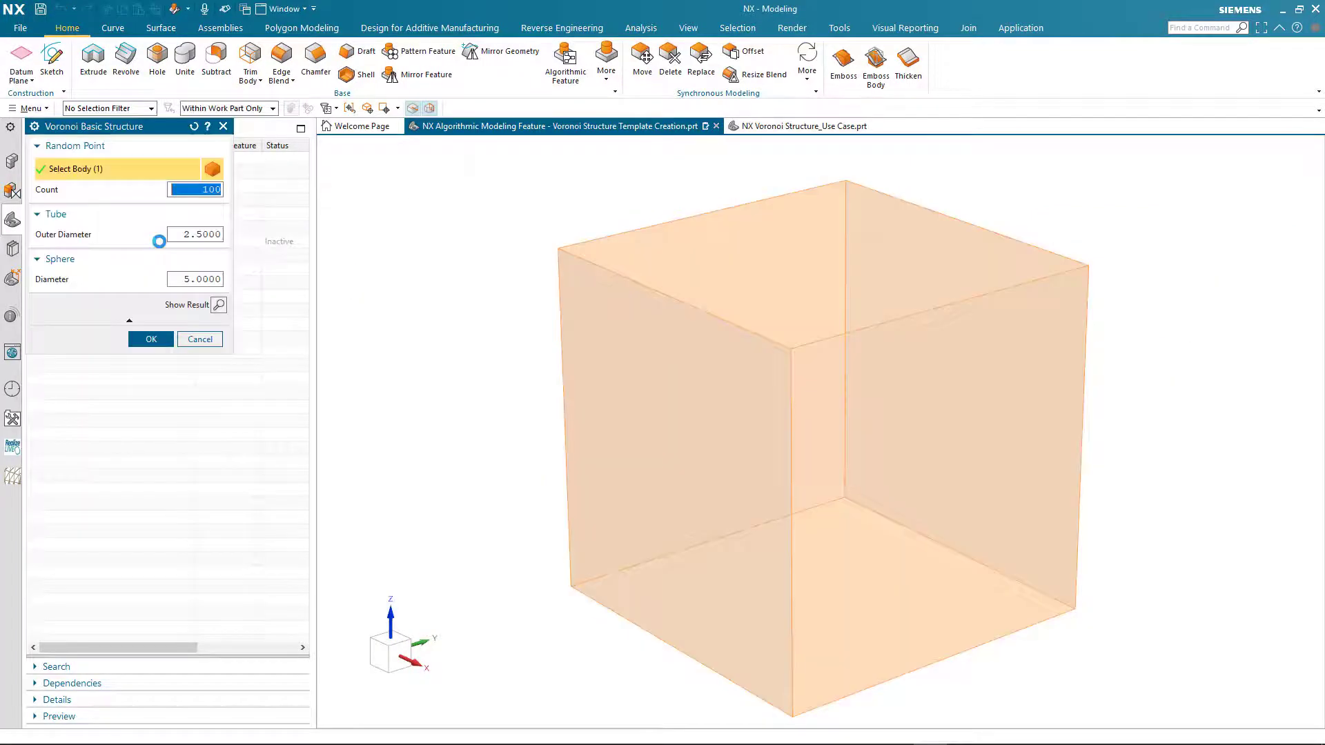
click(199, 340)
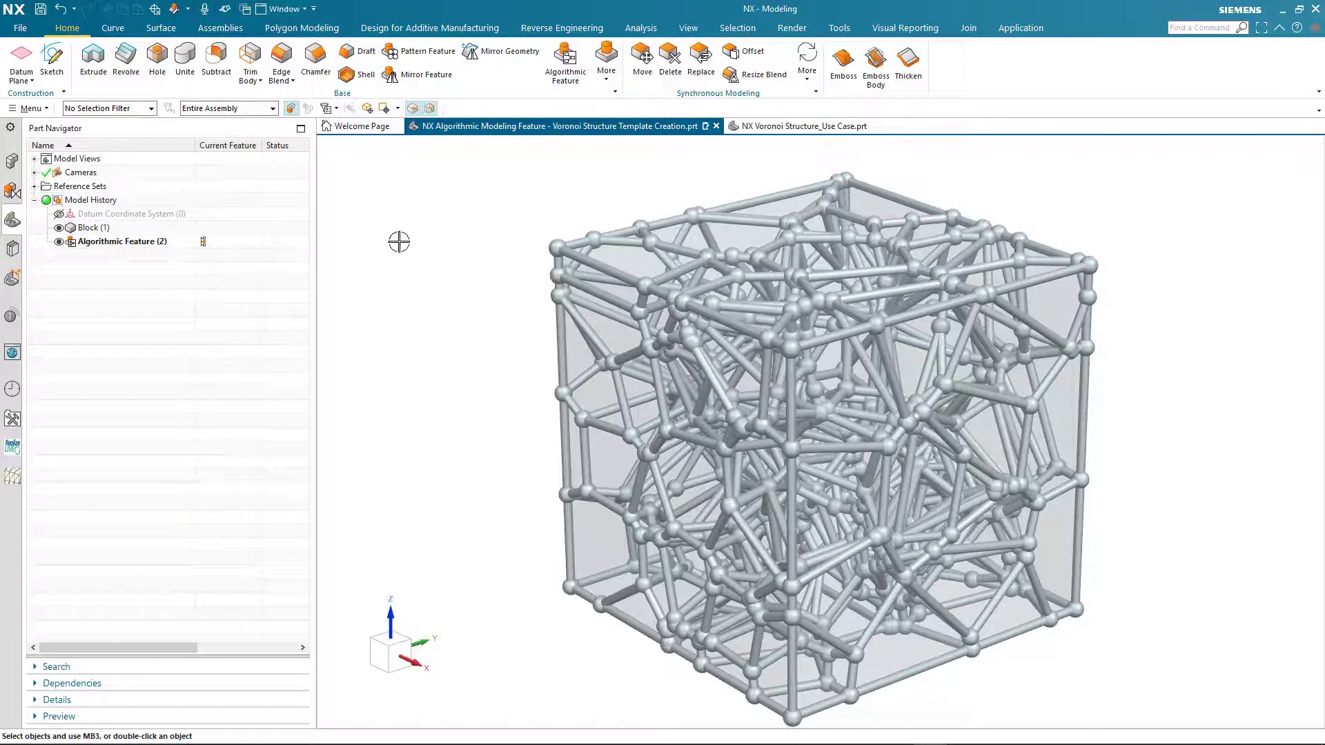
Step: Switch to the NX Voronoi Structure_Use Case part and find the Voronoi Basic Structure rule under Consumer Products in the Reuse Library's Algorithmic Modeling Logical Rules
click(783, 126)
mouse_move(665, 351)
middle_down()
mouse_move(665, 334)
mouse_move(627, 333)
mouse_move(659, 346)
middle_up()
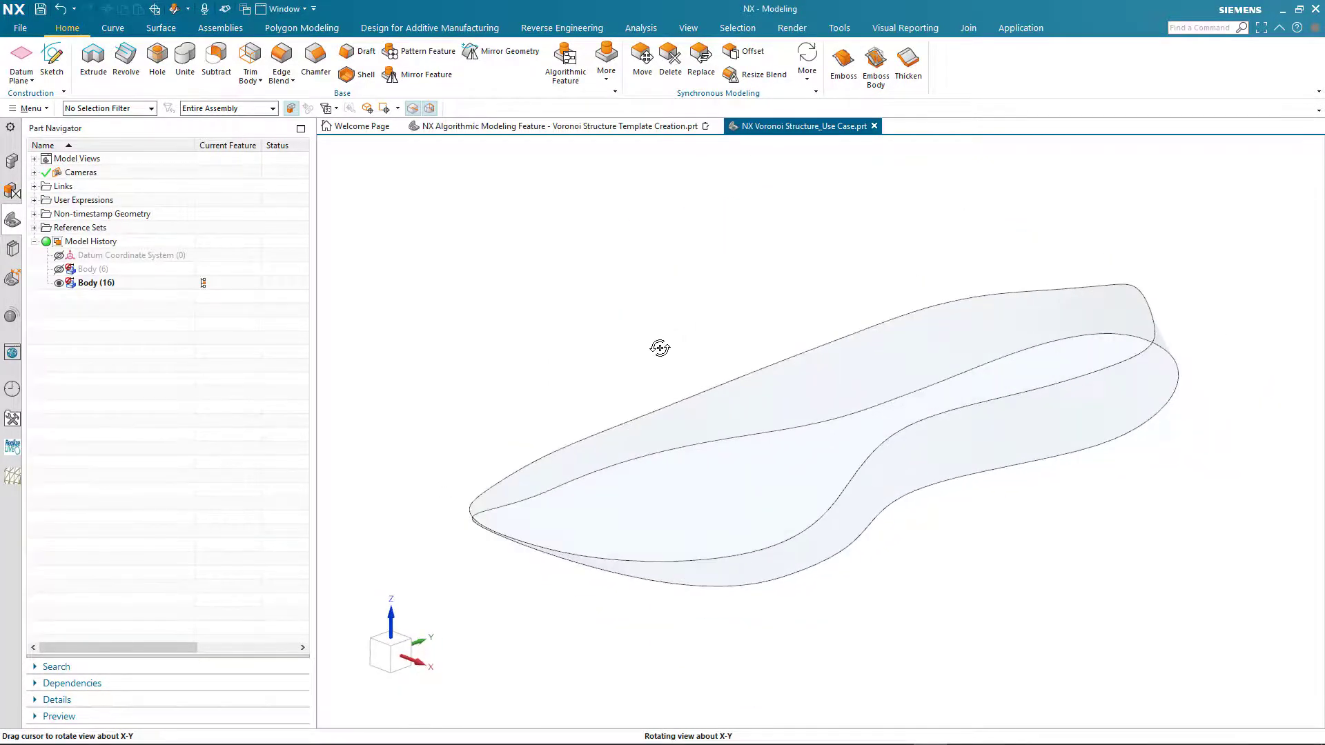
click(13, 251)
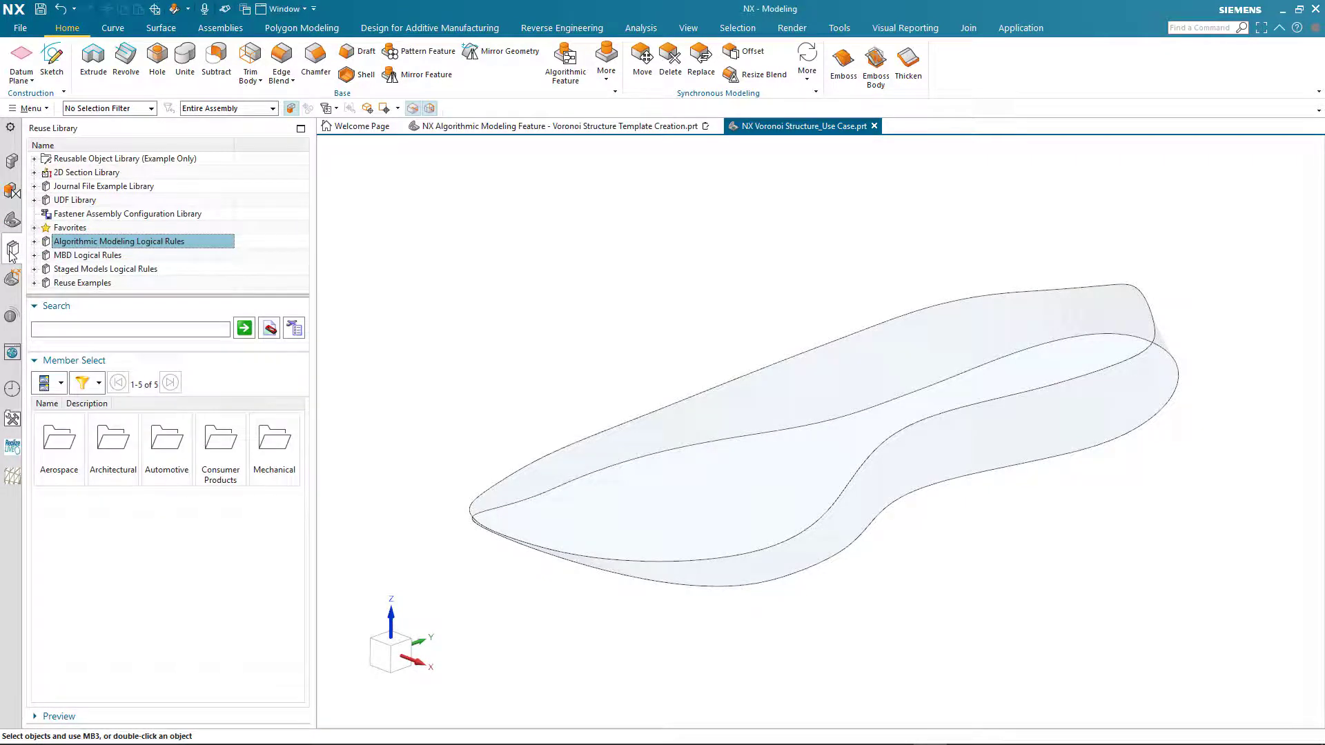
click(33, 242)
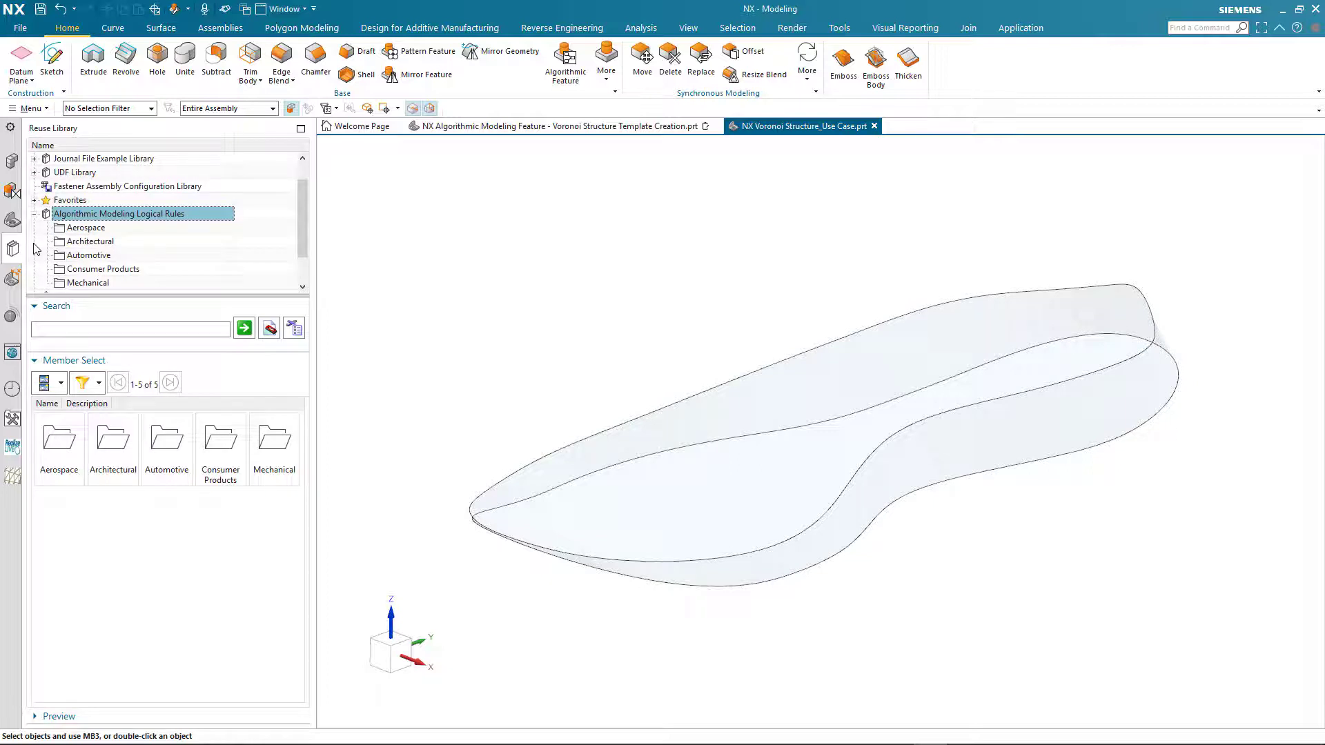
click(104, 269)
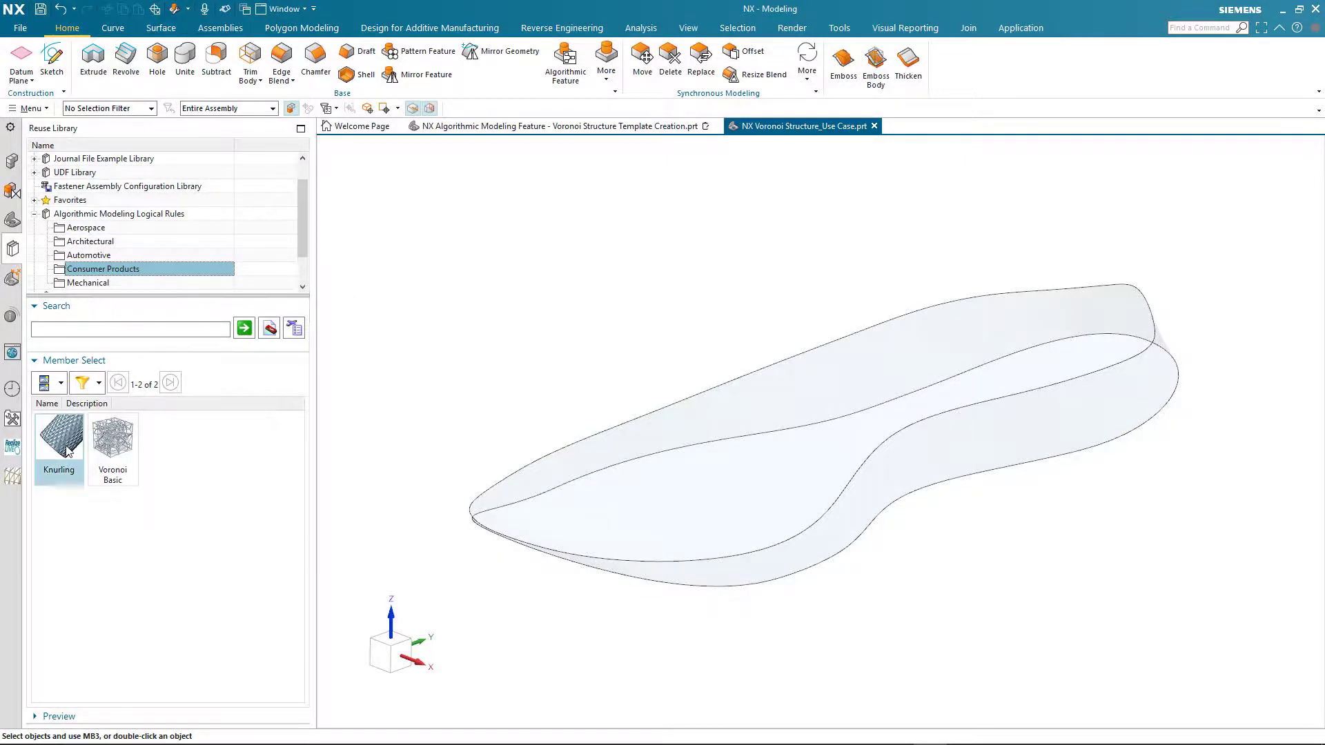
mouse_move(66, 450)
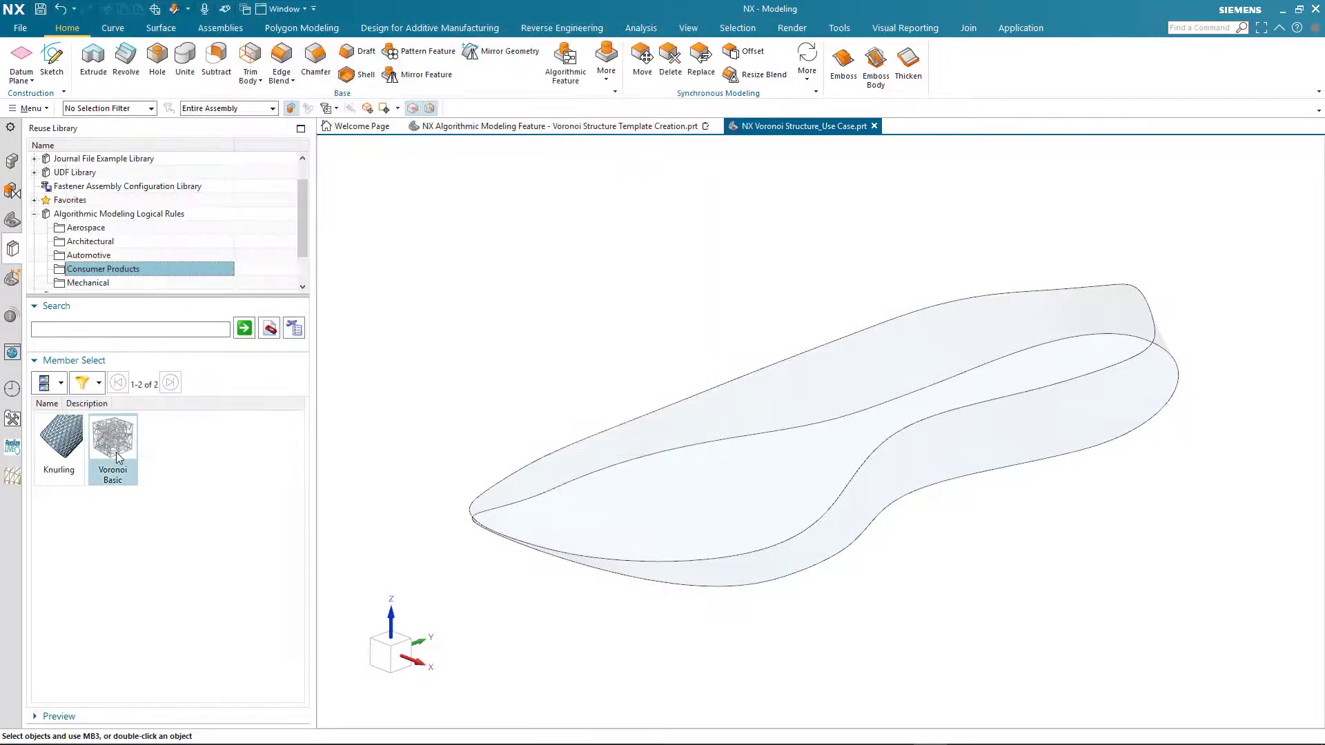
mouse_move(116, 453)
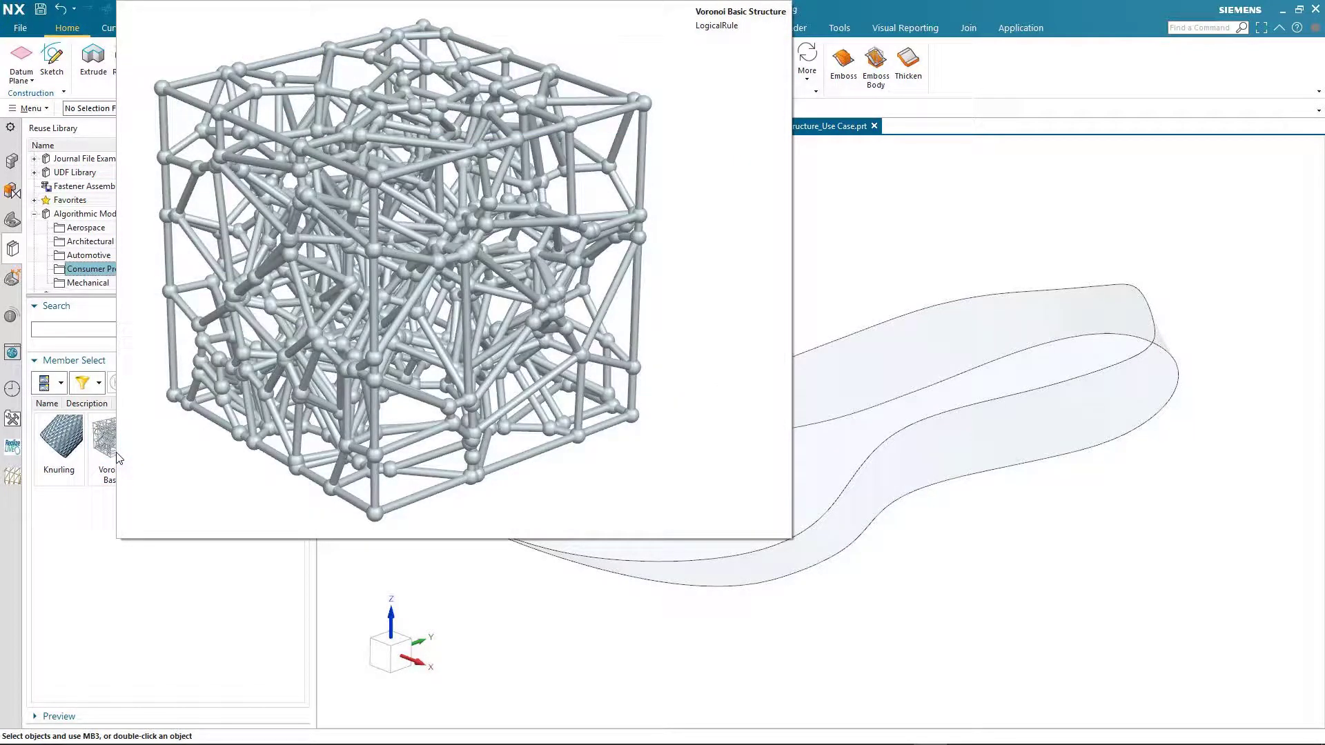
Step: Insert the Voronoi Basic Structure rule on the shoe sole body with its default values, preview the result and accept it
drag(117, 458, 361, 460)
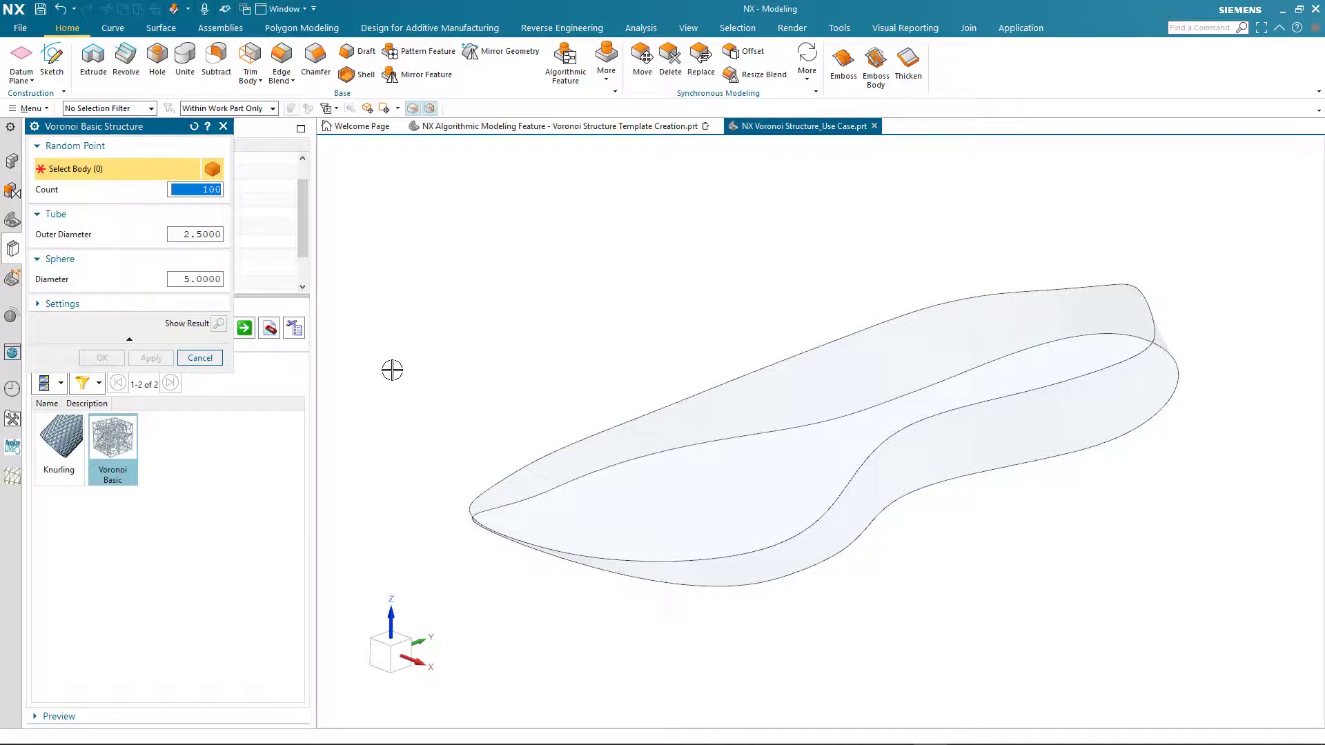
click(698, 406)
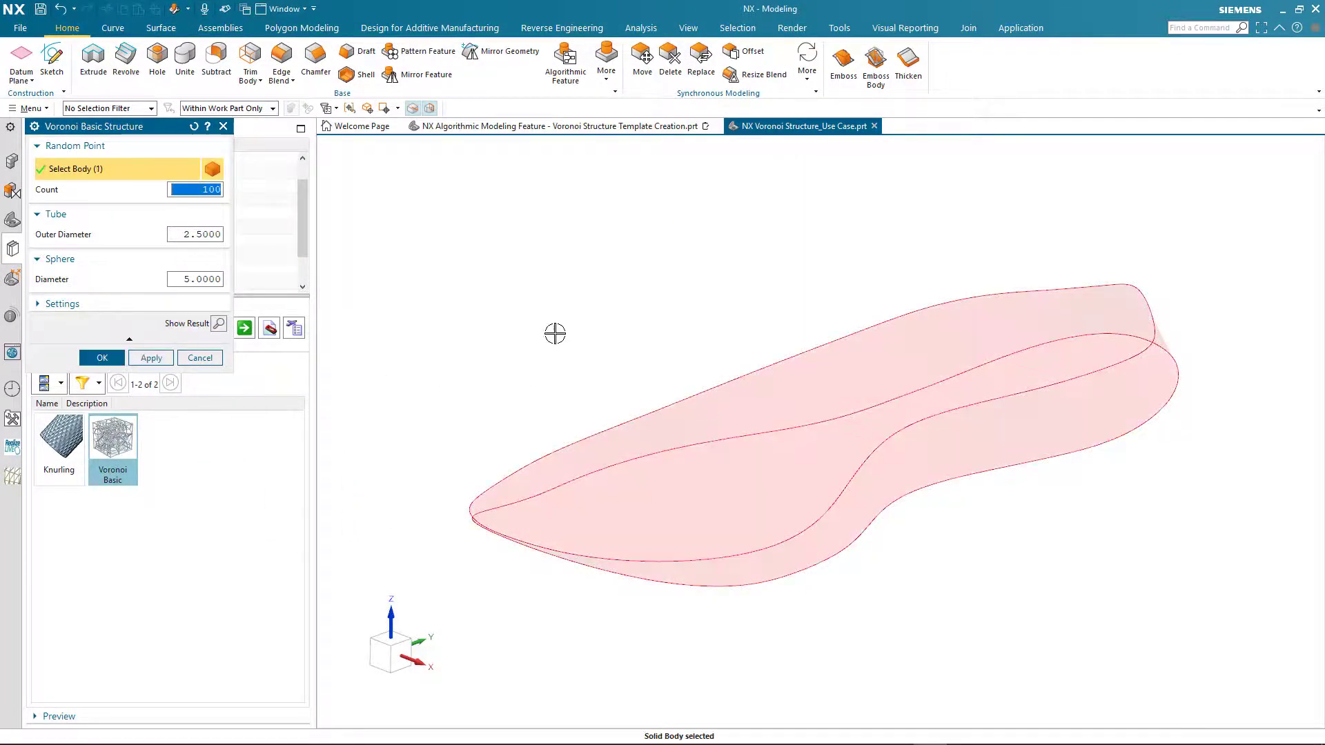
click(219, 325)
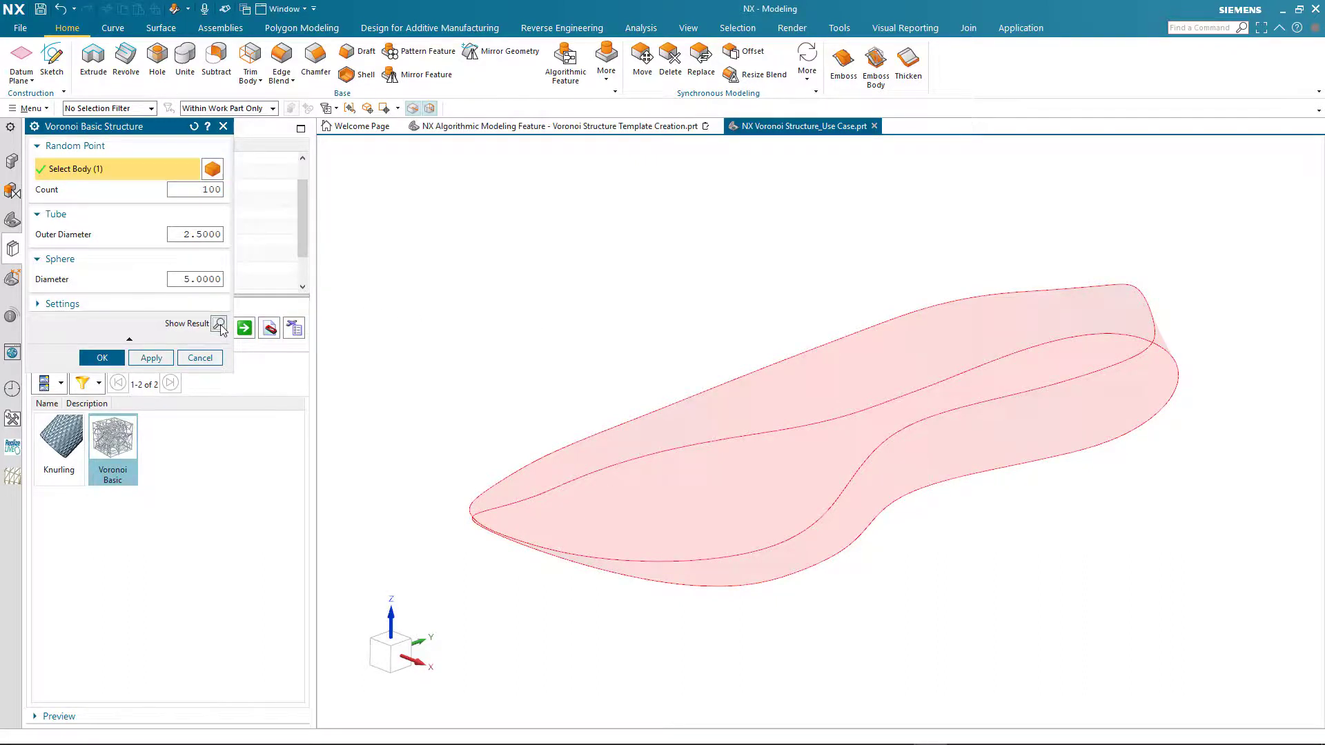
click(218, 323)
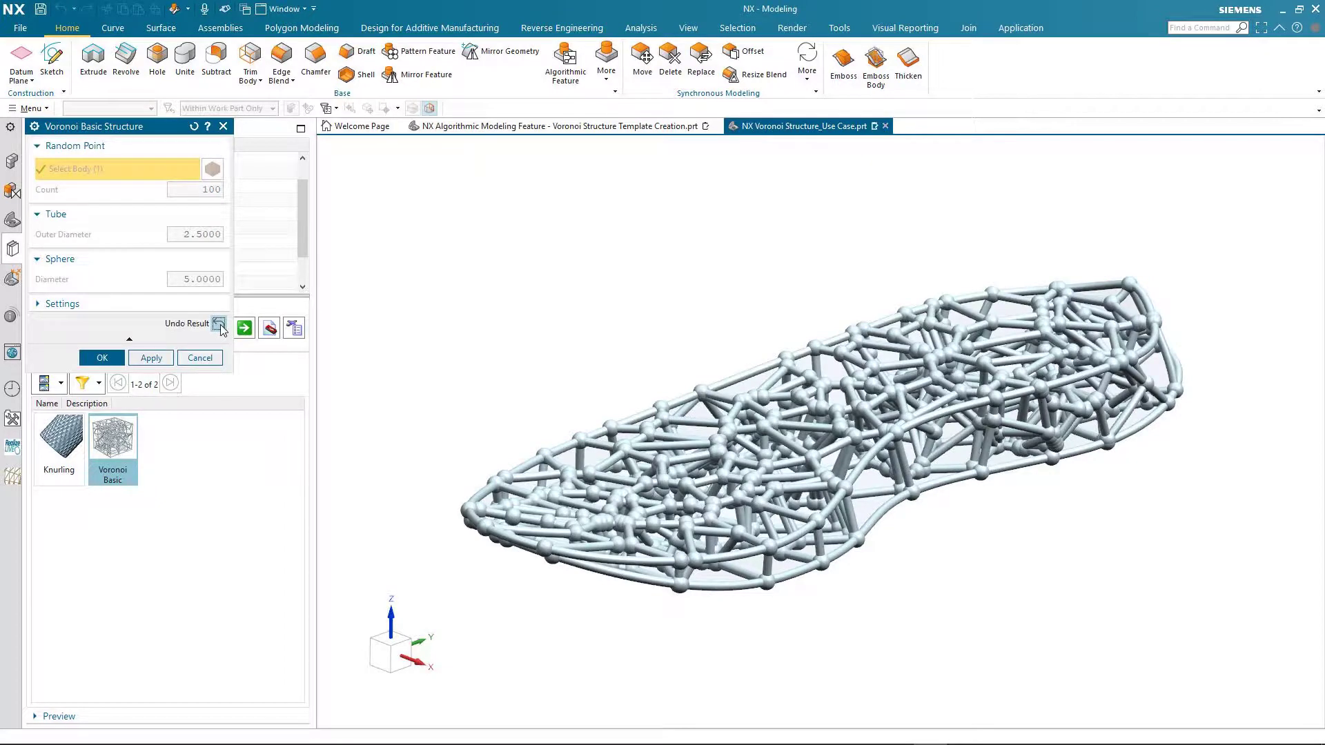
click(102, 358)
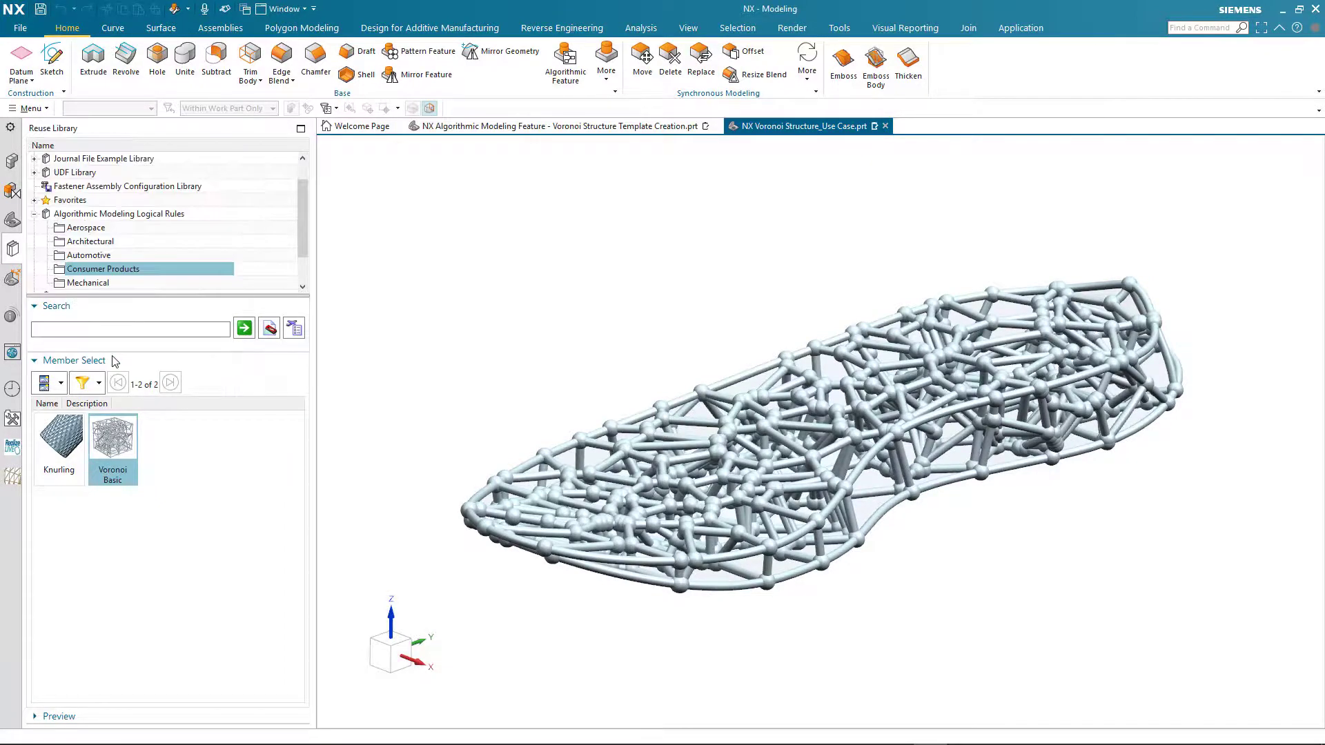
mouse_move(457, 385)
middle_down()
mouse_move(456, 366)
mouse_move(428, 358)
mouse_move(445, 278)
mouse_move(458, 370)
mouse_move(494, 384)
mouse_move(479, 381)
middle_up()
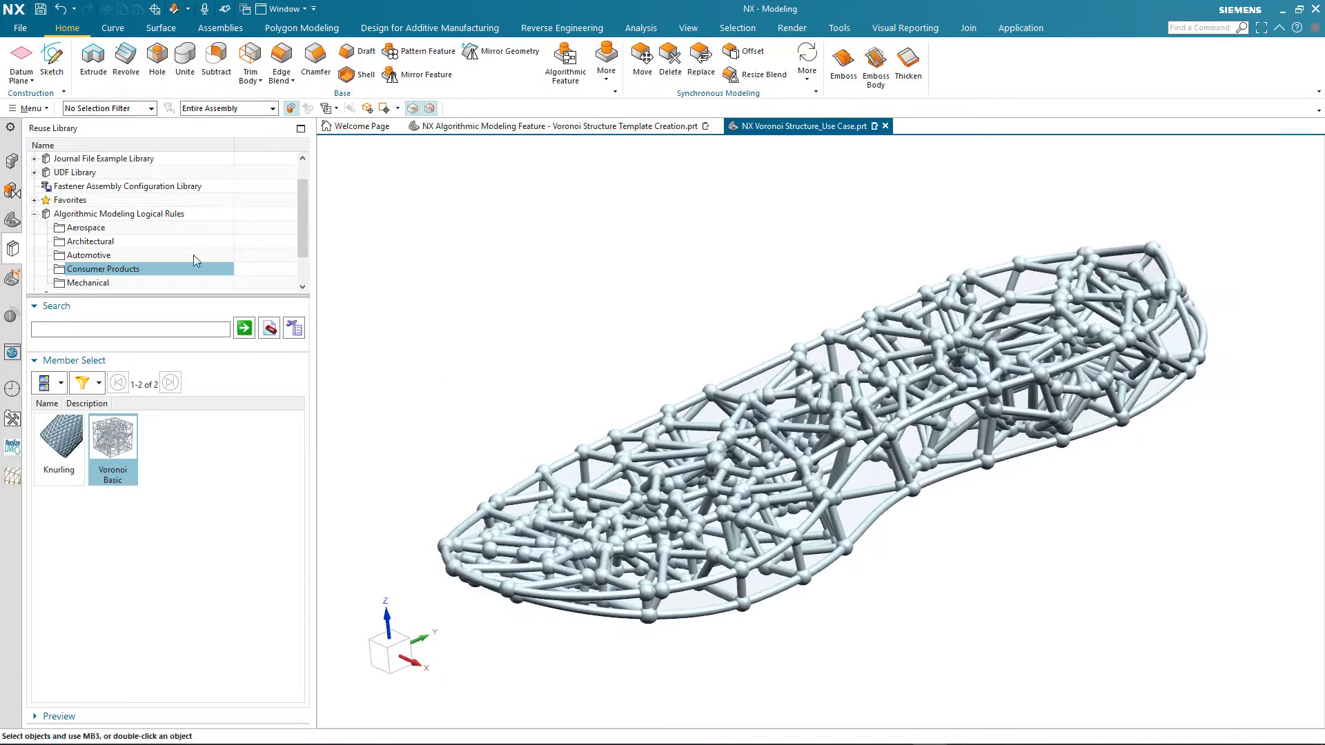
Step: Show the hidden Body (6) in the model history to view the shoe upper together with the Voronoi sole
click(12, 221)
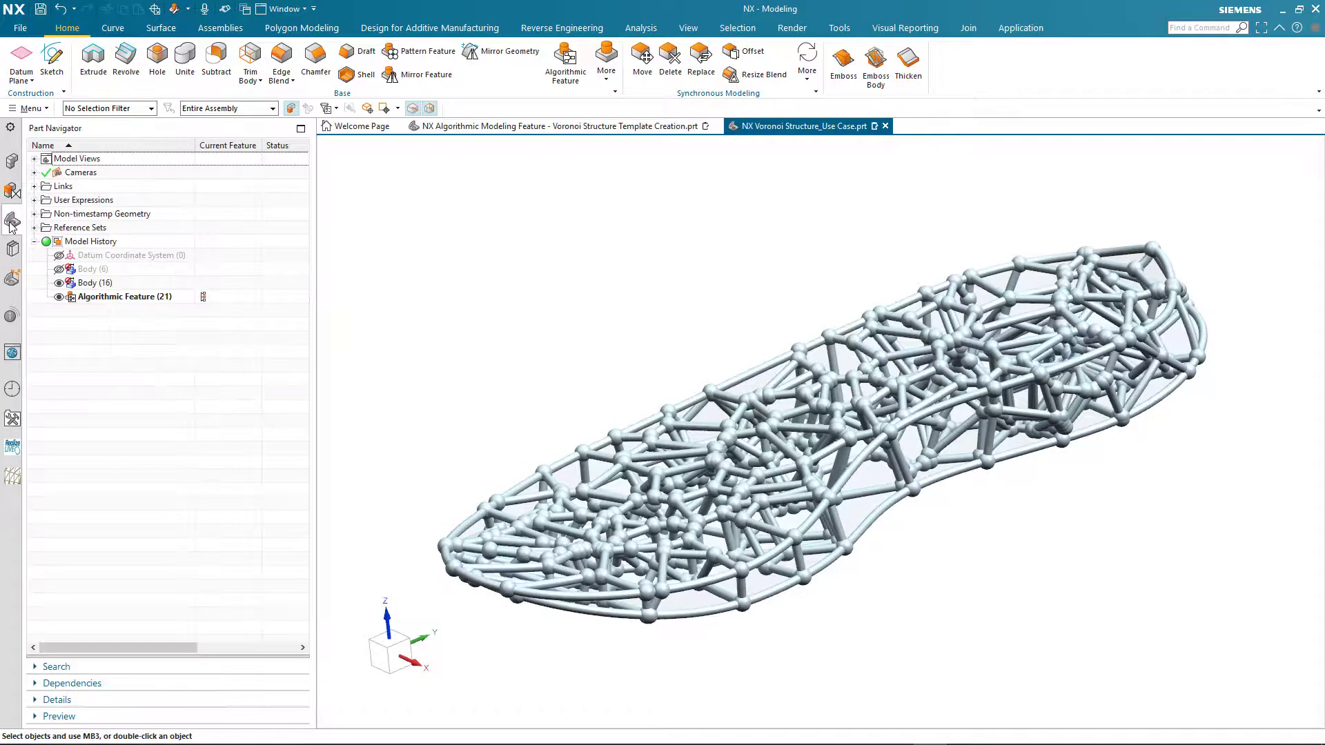
click(130, 298)
key(Escape)
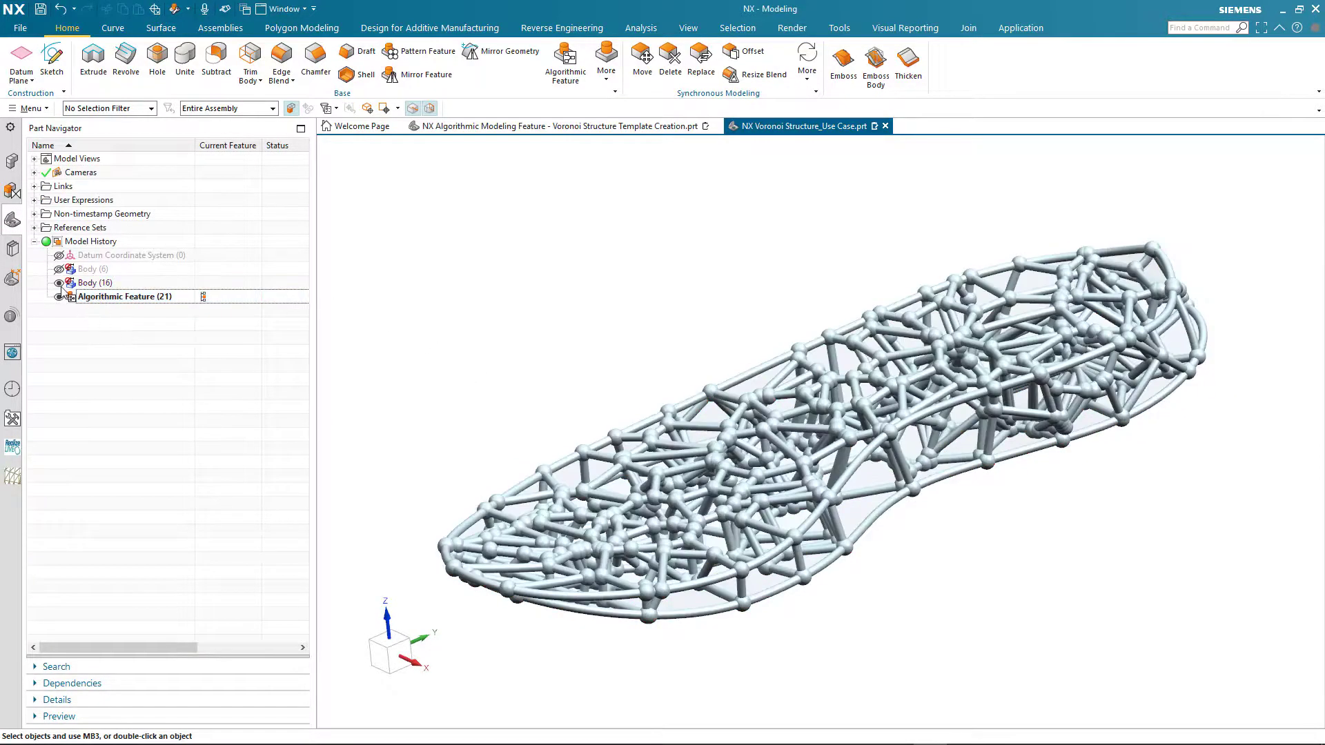
click(59, 269)
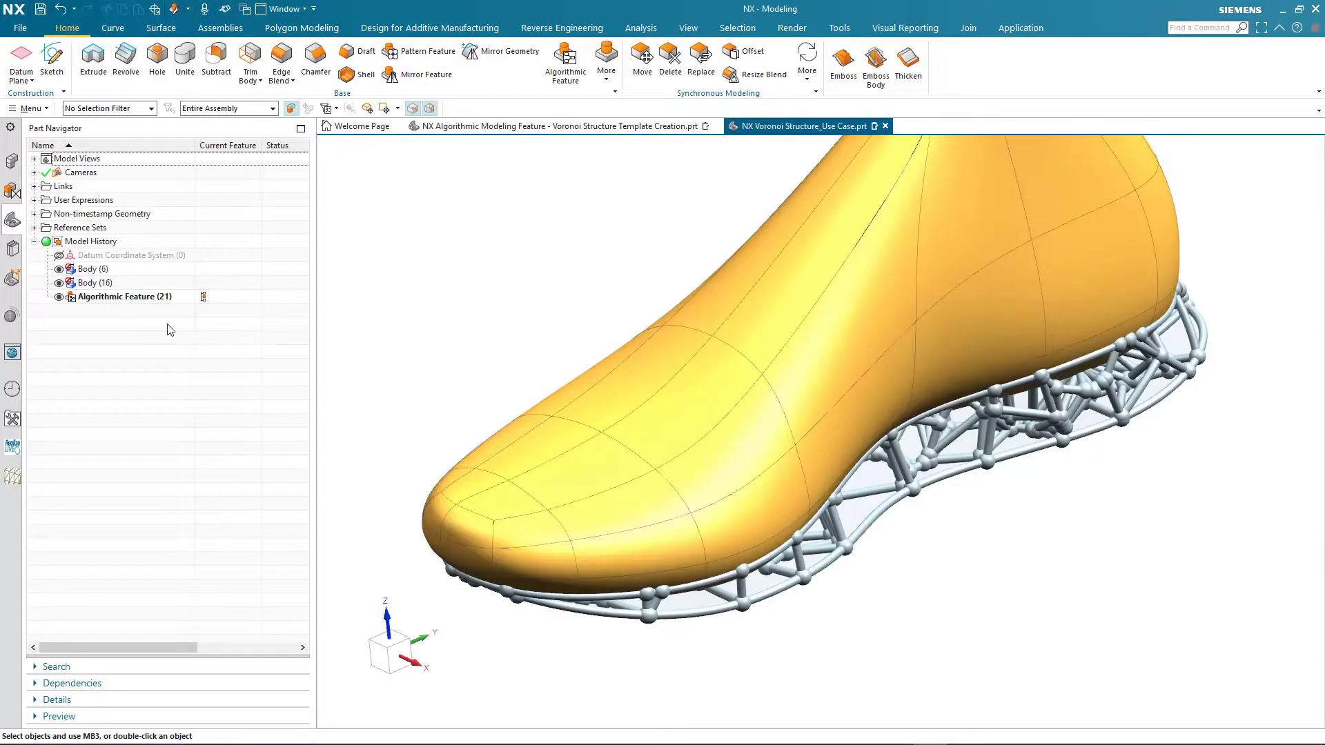
mouse_move(449, 331)
middle_down()
mouse_move(393, 302)
mouse_move(372, 307)
mouse_move(376, 319)
mouse_move(440, 325)
middle_up()
key(ctrl+f)
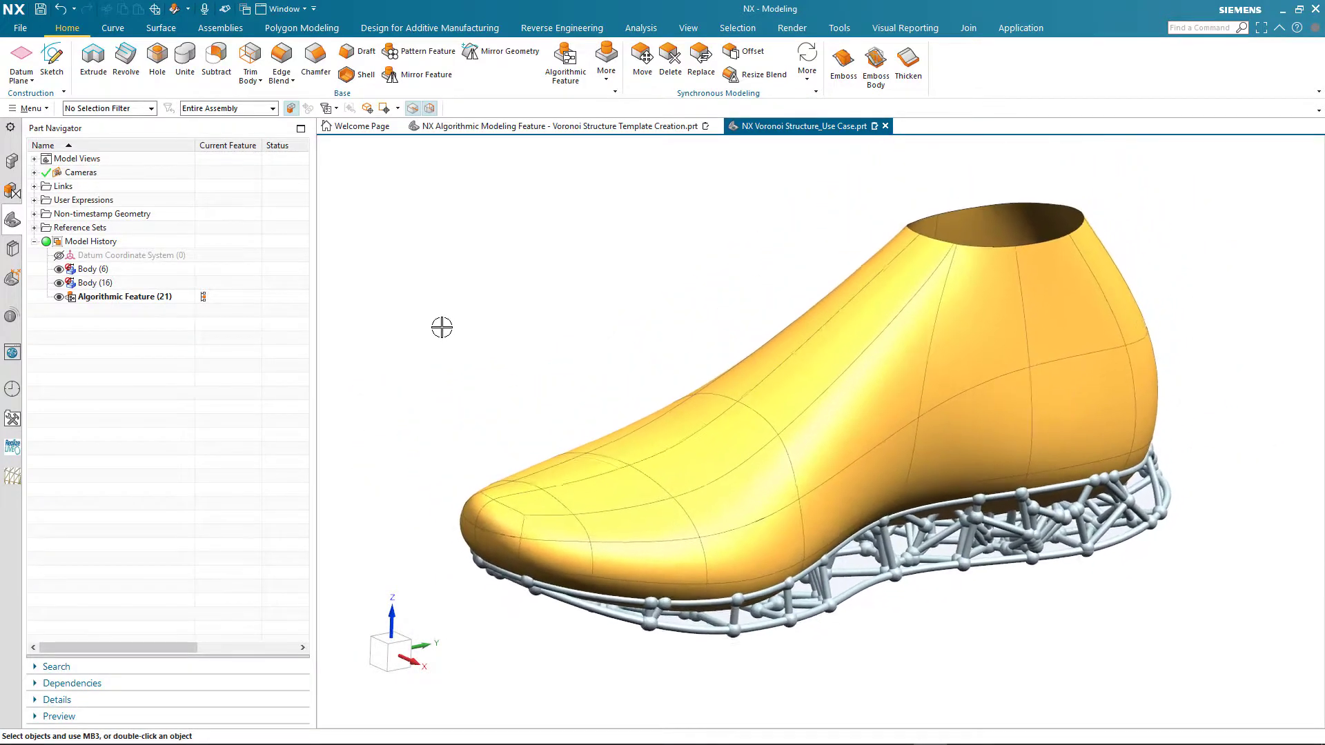